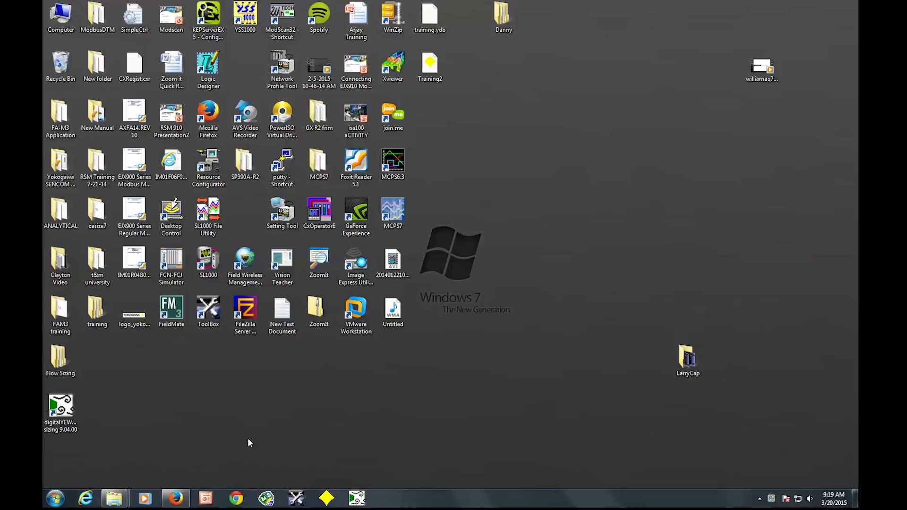
Search the Yokogawa America site for 'rotamass sizing' and look over the roughly 33 results.
left_click(179, 496)
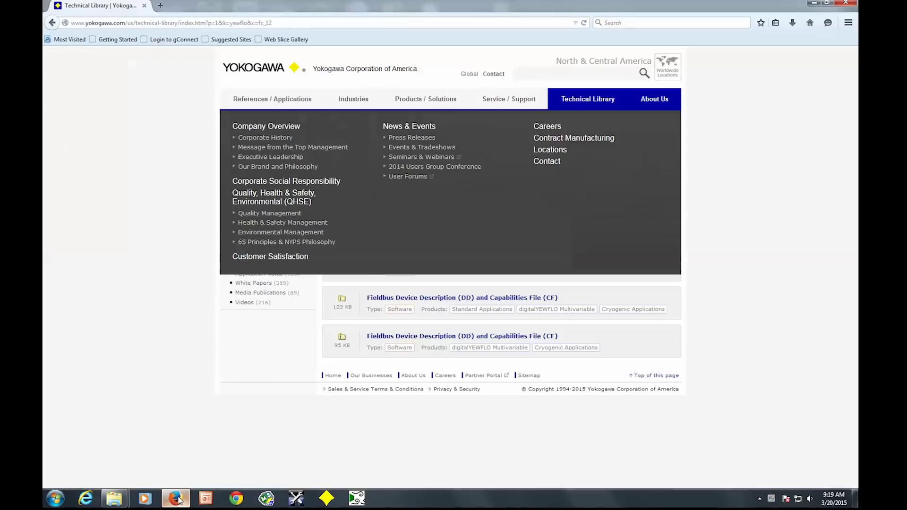
left_click(247, 72)
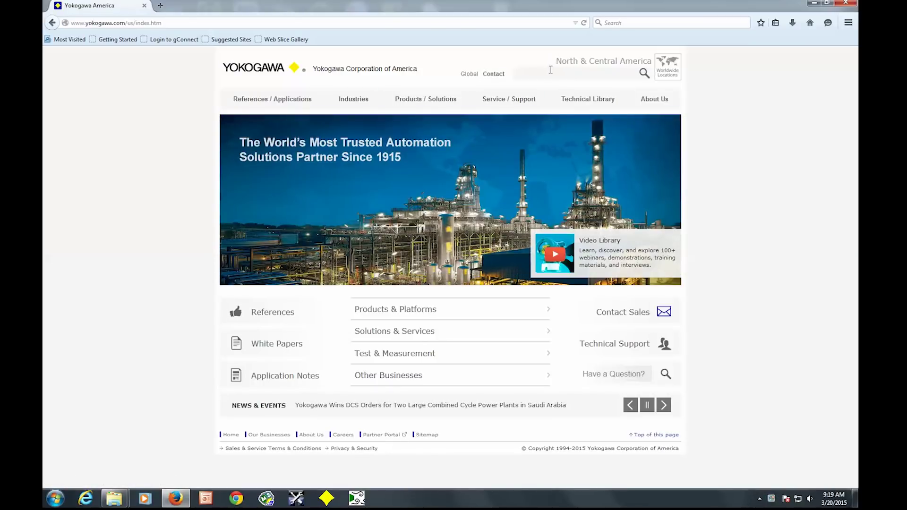
left_click(549, 76)
left_click(562, 89)
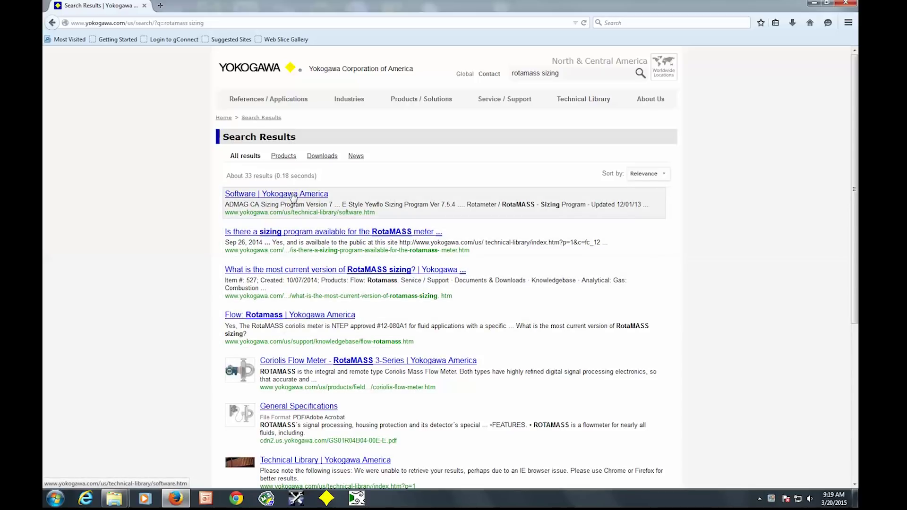
scroll(395, 300, "down", 5)
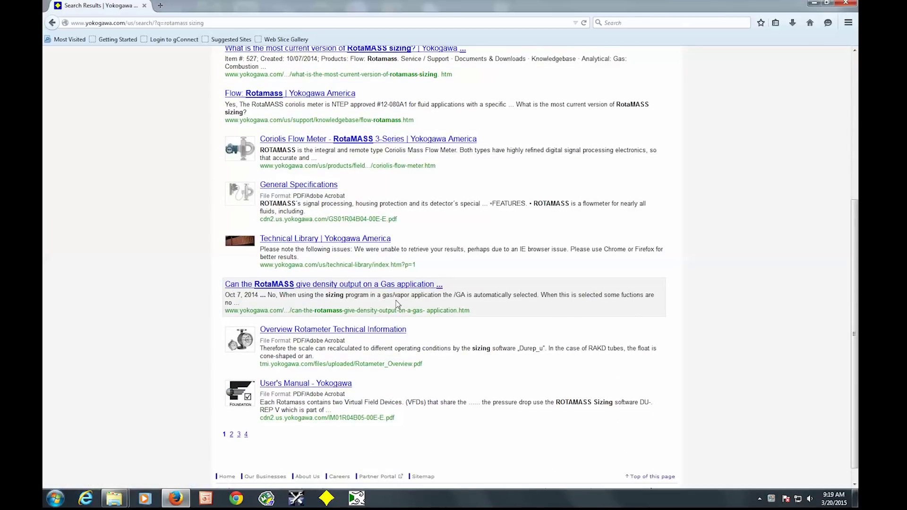
scroll(395, 301, "up", 5)
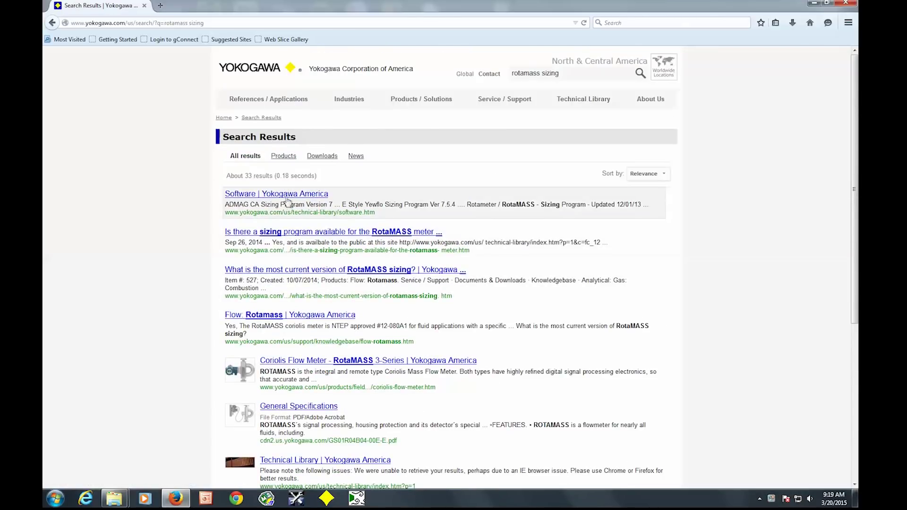
Open the Software | Yokogawa America result and browse its software library.
left_click(287, 200)
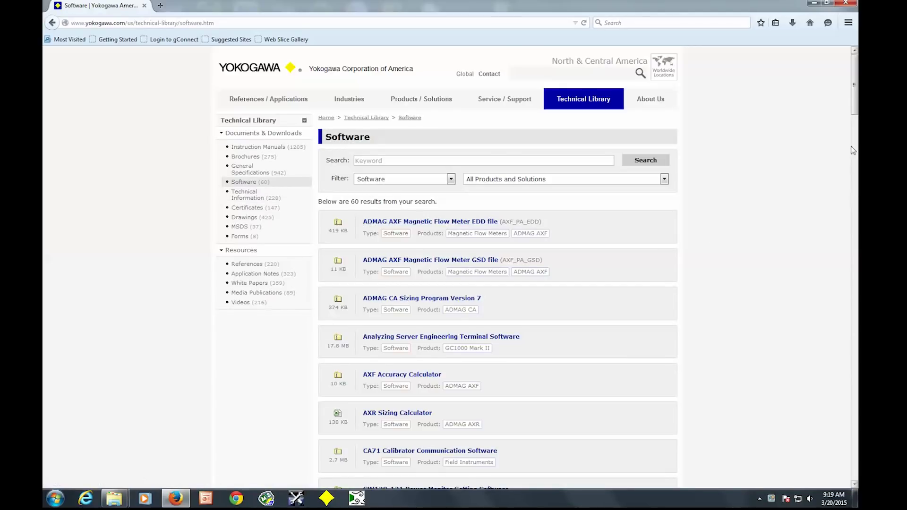
left_click_drag(855, 85, 852, 444)
scroll(702, 240, "up", 2)
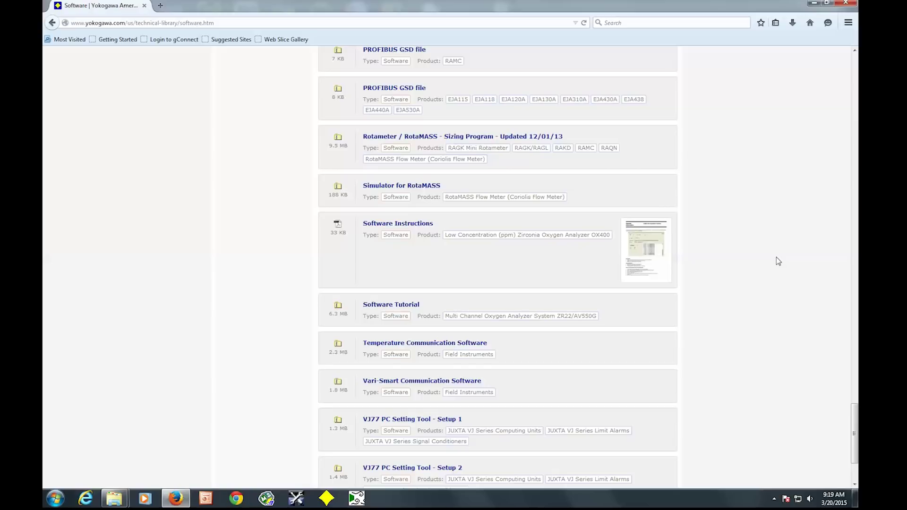
Save the Rotameter / RotaMASS sizing program zip to disk and check it in the downloads list.
left_click(456, 137)
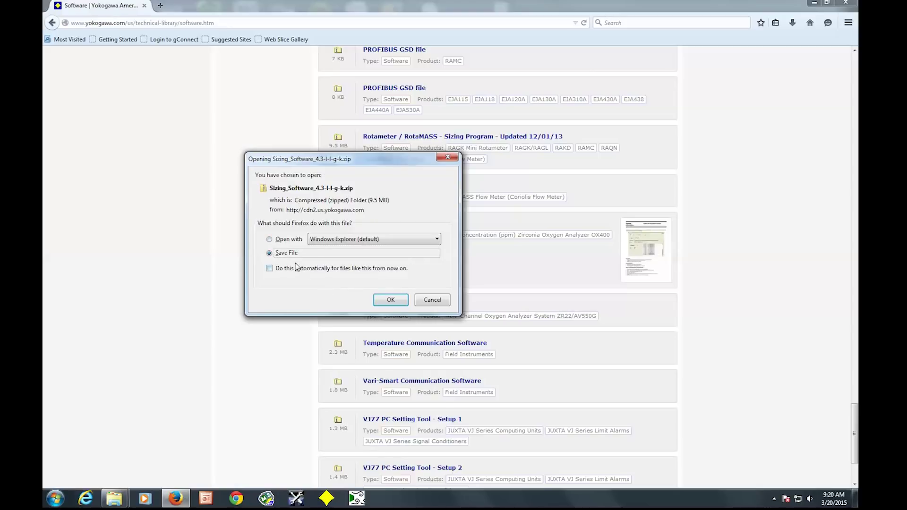
left_click(269, 239)
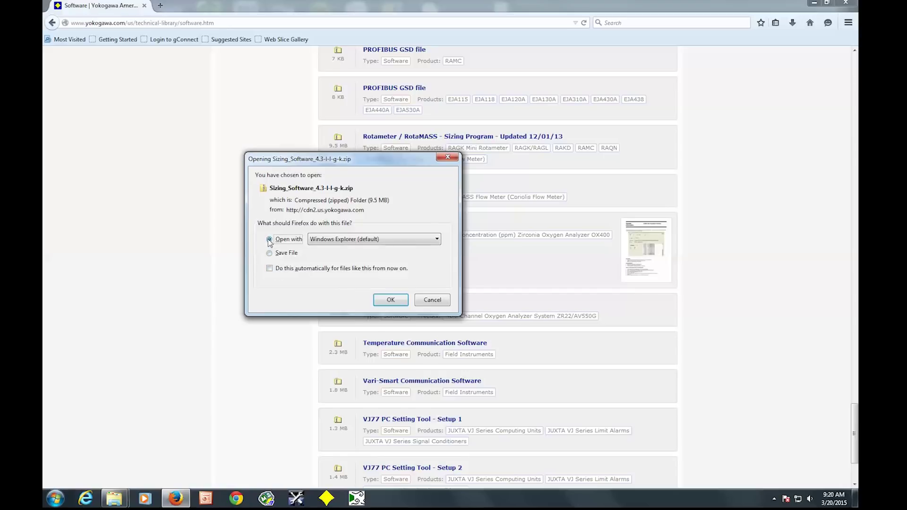
left_click(271, 254)
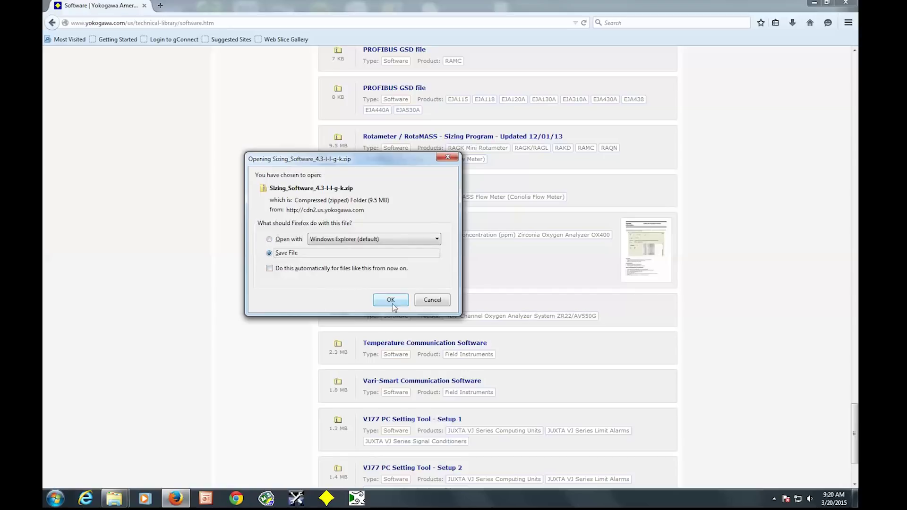
left_click(391, 300)
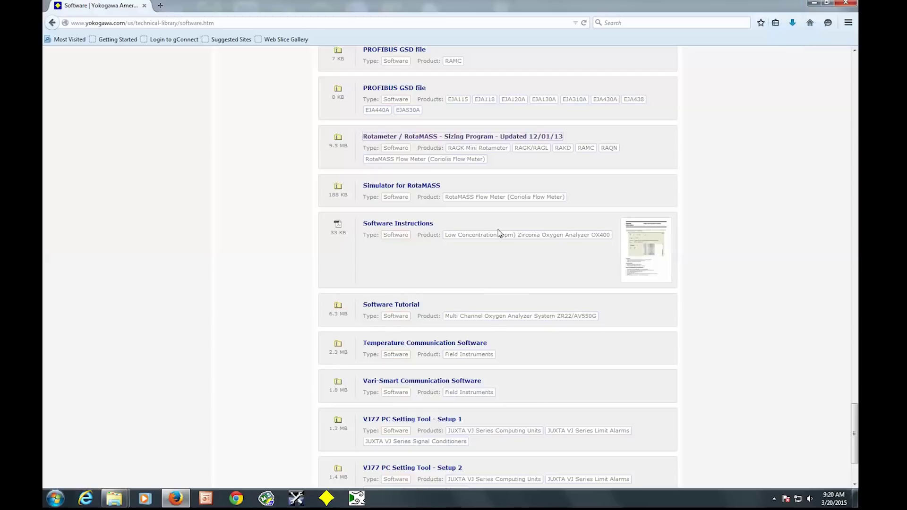
left_click(793, 23)
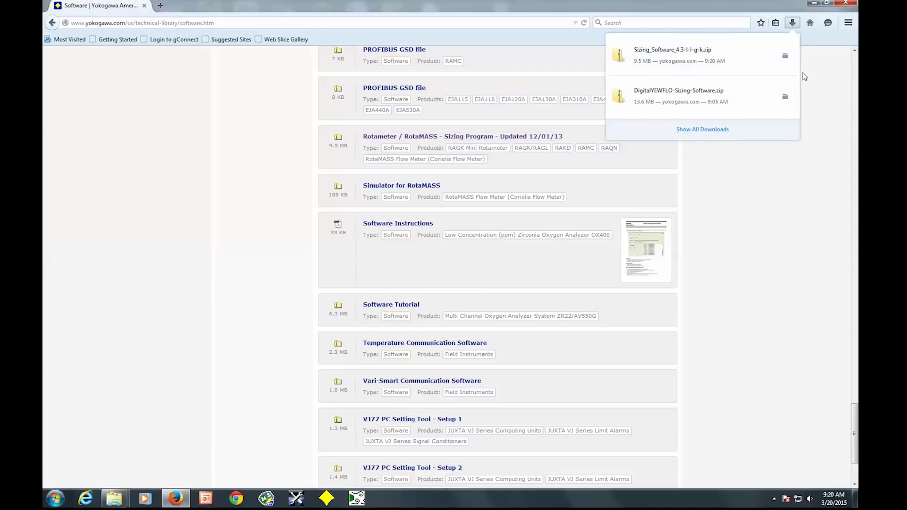
Copy Sizing_Software_4.3-l-l-g-k.zip from its download folder into Desktop\Flow Sizing.
left_click(785, 56)
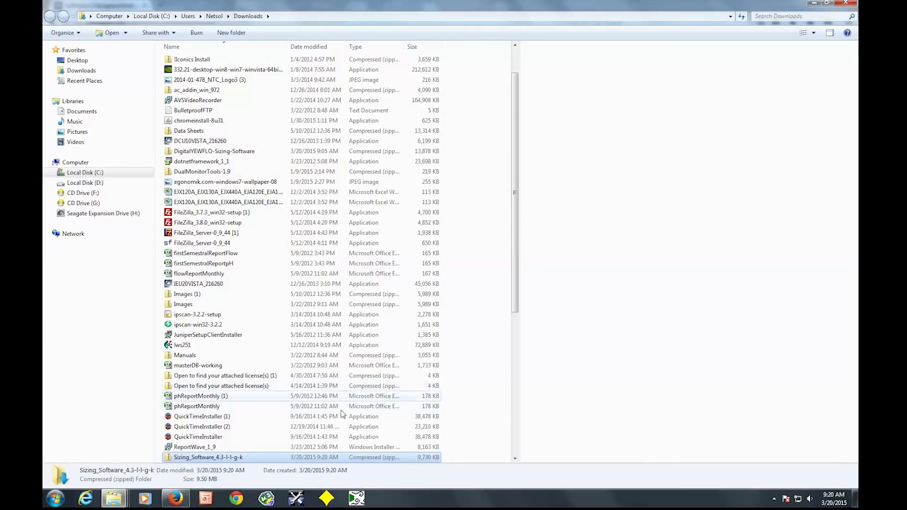
right_click(215, 459)
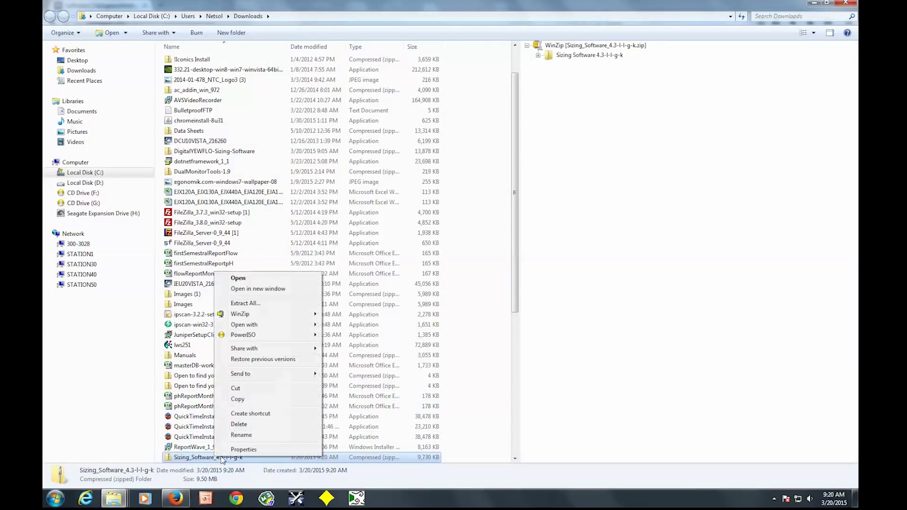
left_click(250, 399)
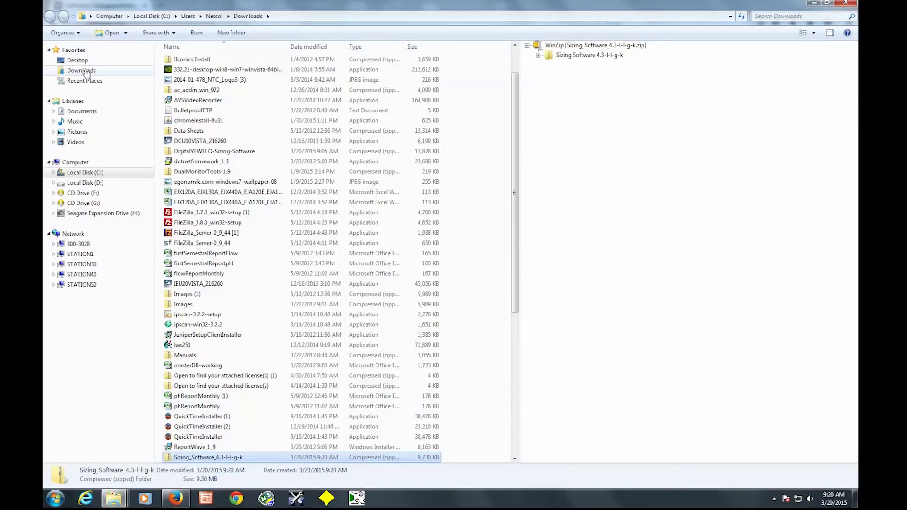
left_click(77, 61)
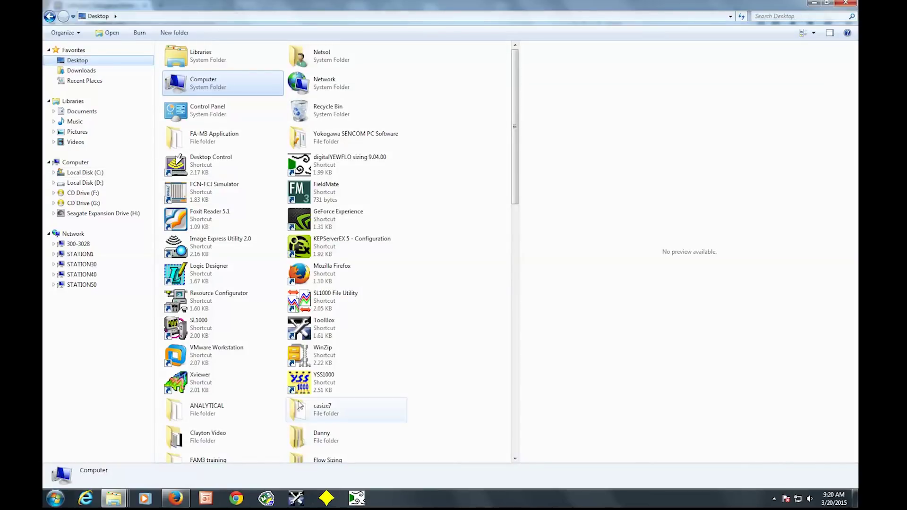
double_click(329, 461)
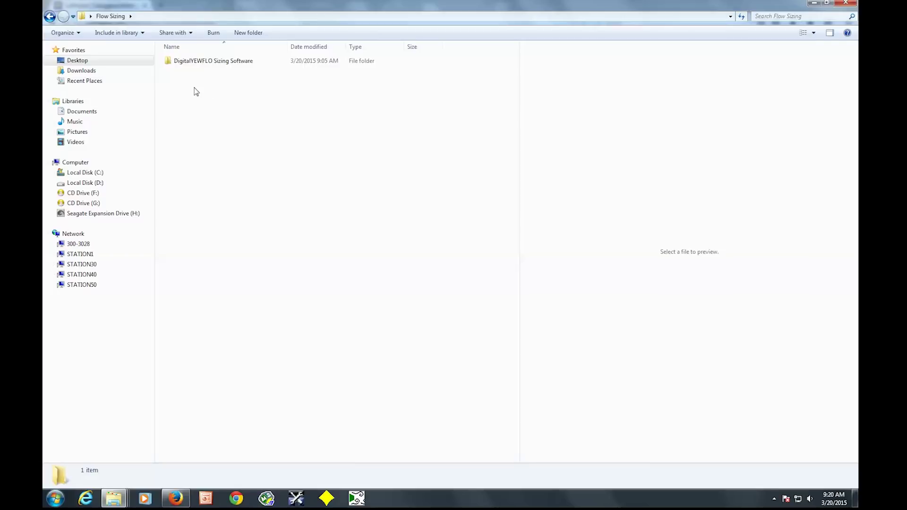
key("ctrl+v")
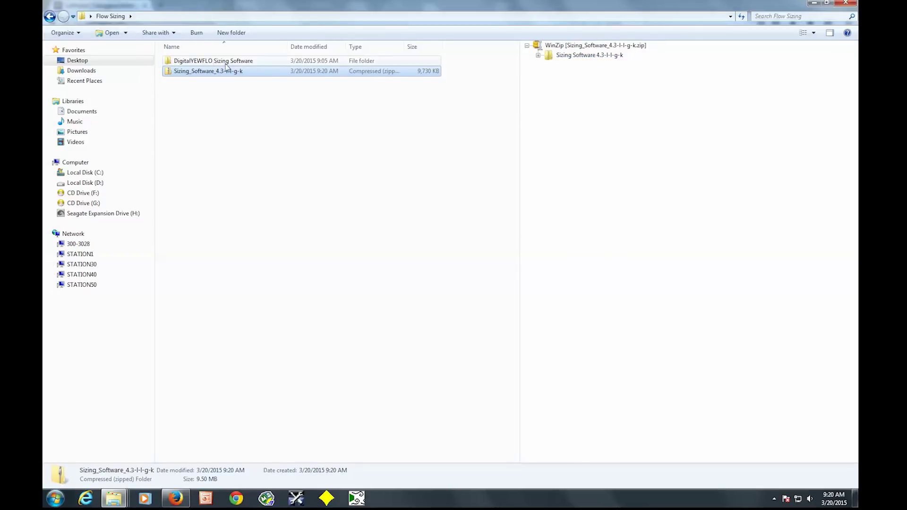
left_click(596, 56)
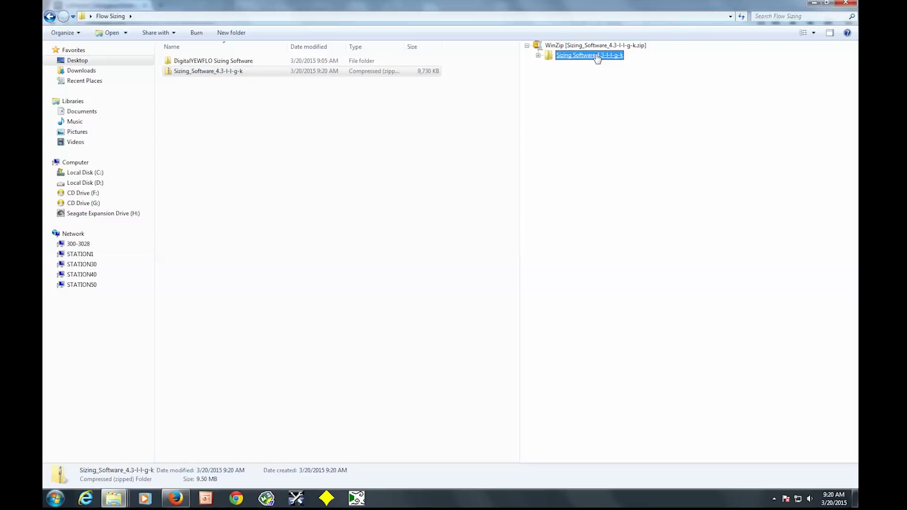
Extract the zip here with WinZip and launch setup_lite.msi from the extracted folder.
double_click(596, 55)
right_click(210, 72)
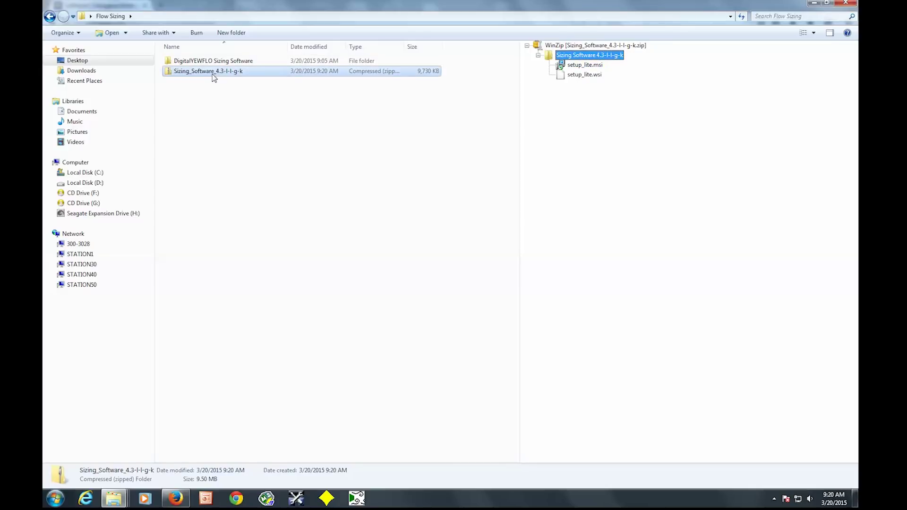
mouse_move(244, 118)
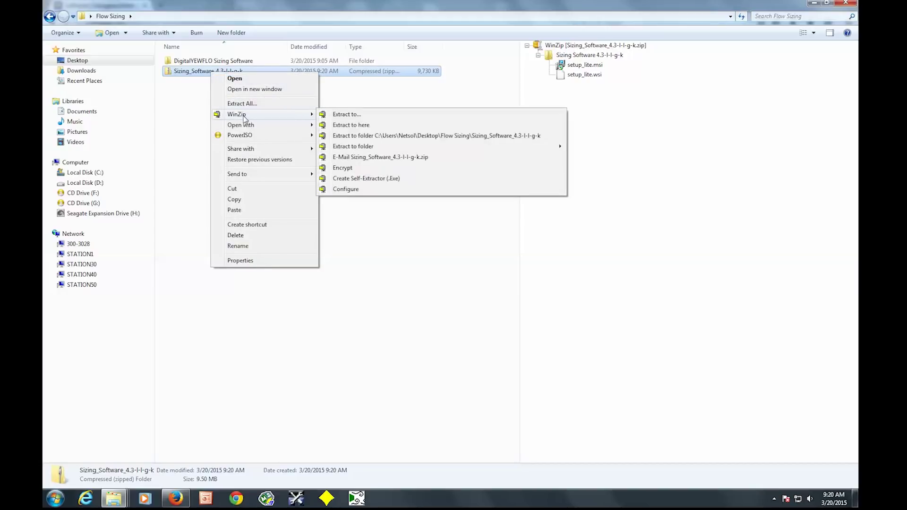
left_click(364, 126)
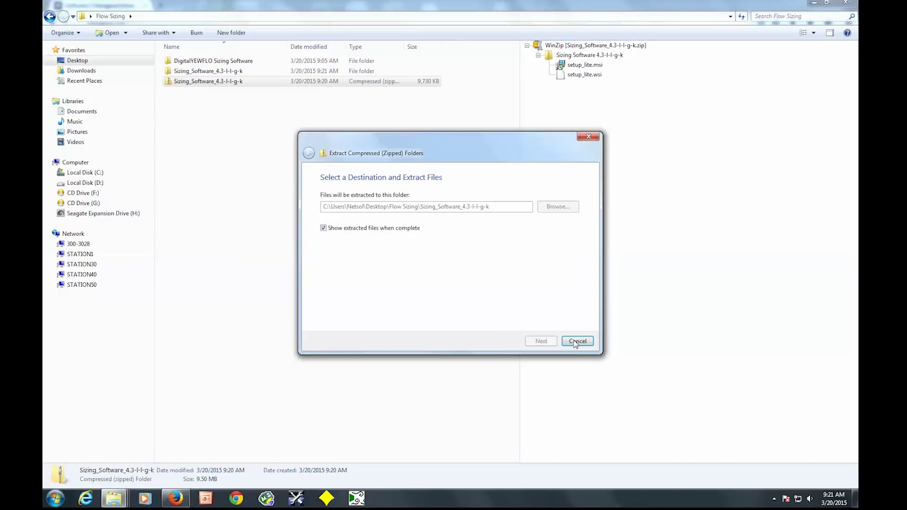
left_click(575, 341)
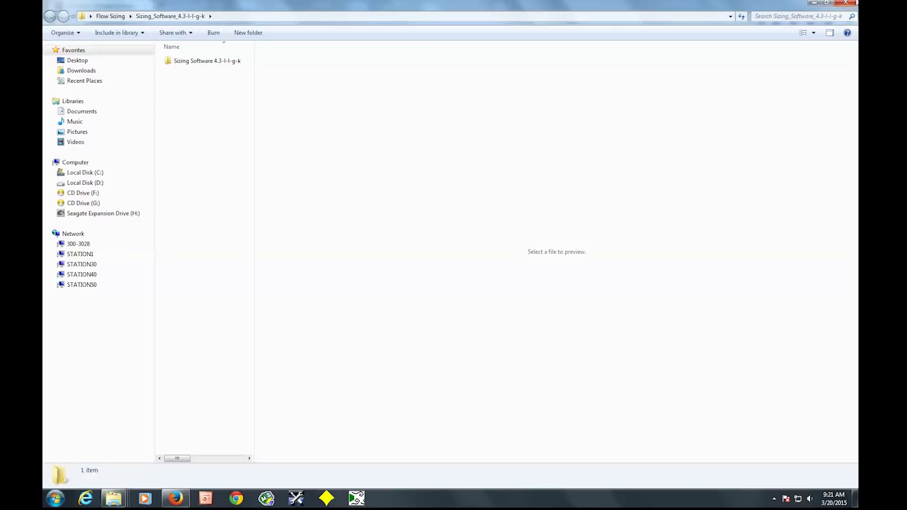
double_click(203, 61)
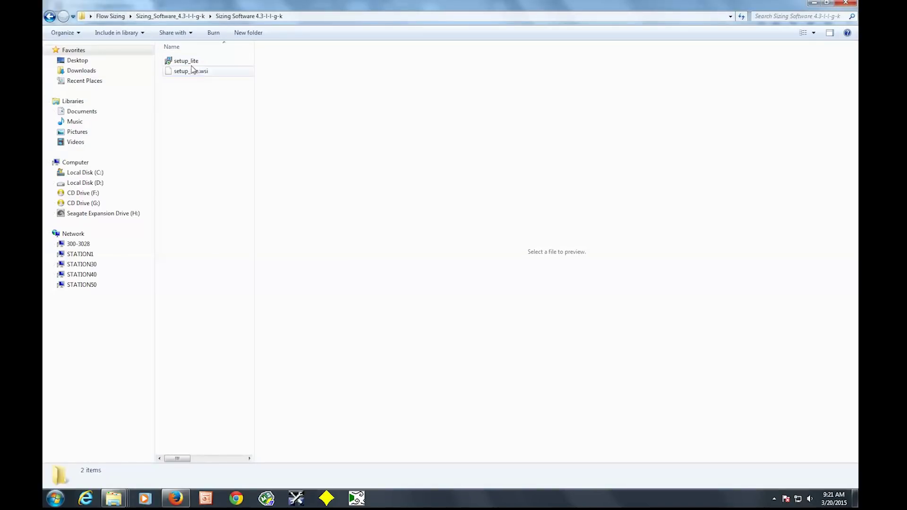
double_click(189, 61)
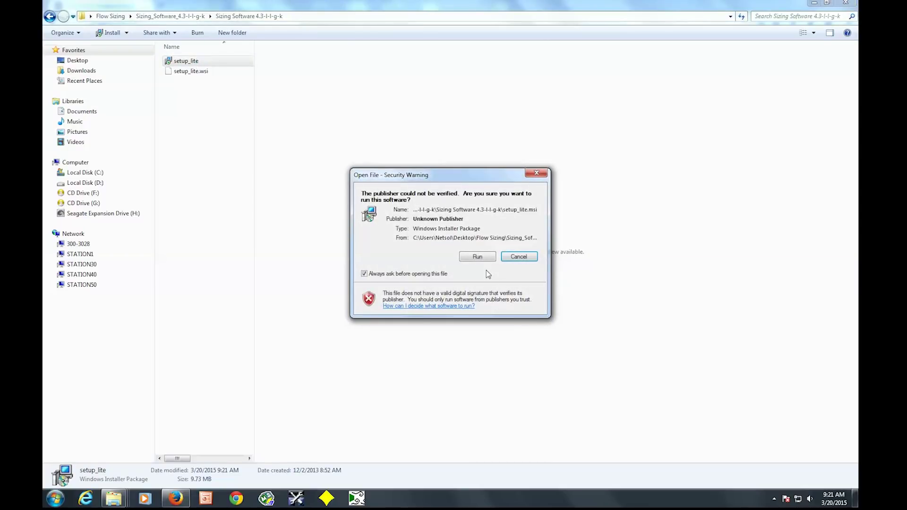
Install YOKOGAWA SIZING to the default folder, entering the user's name, then return to Flow Sizing.
left_click(477, 257)
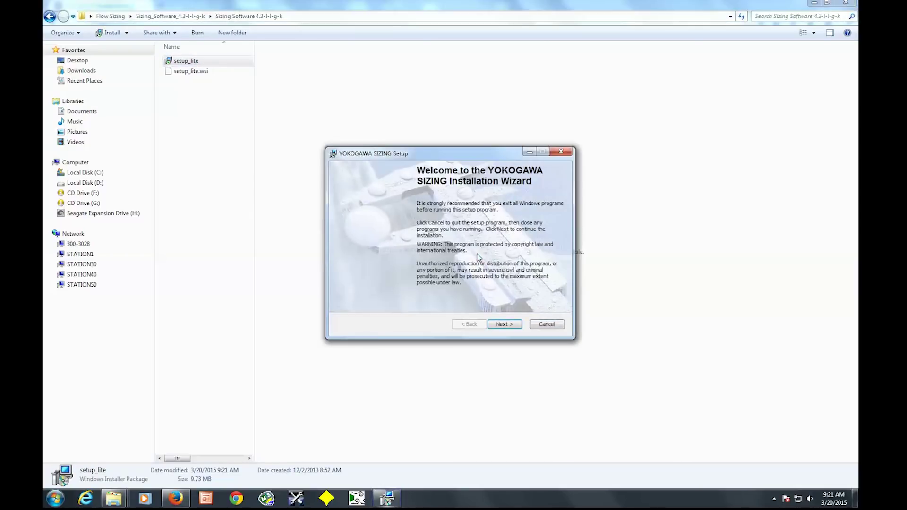
left_click(506, 325)
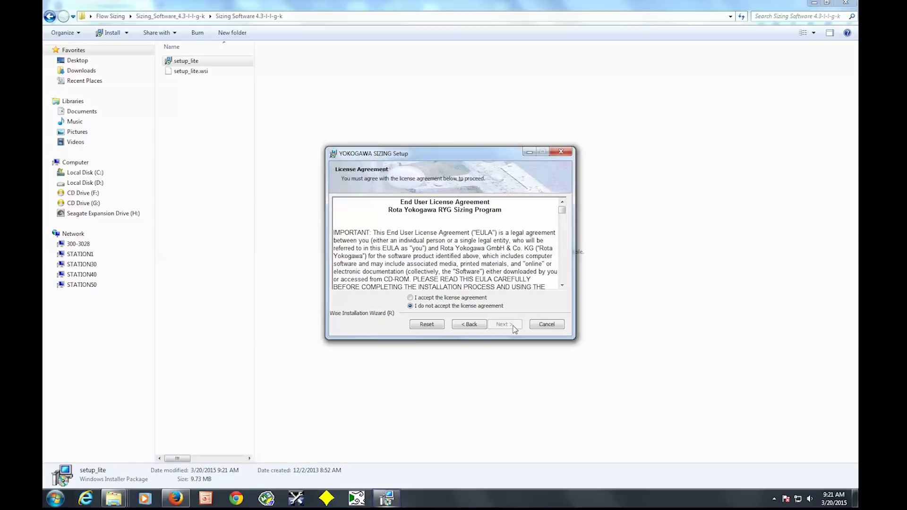
left_click(411, 298)
left_click(504, 324)
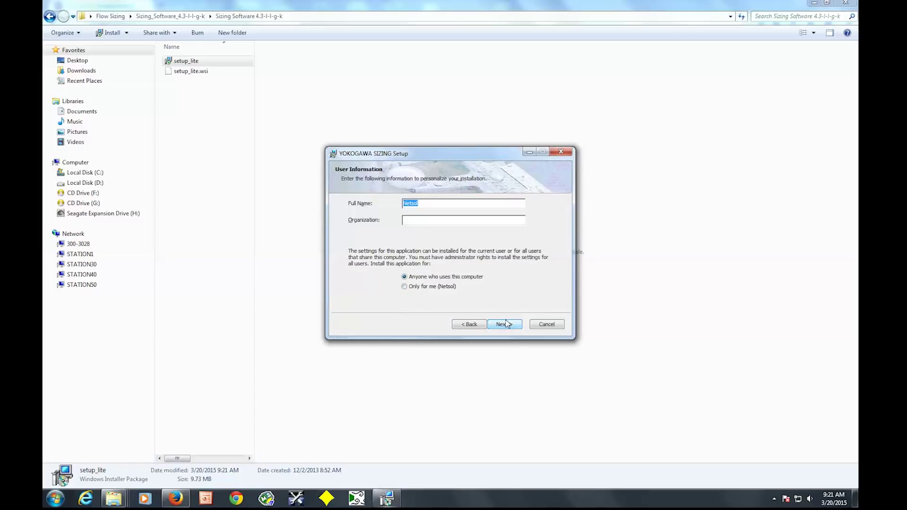
type("Evan")
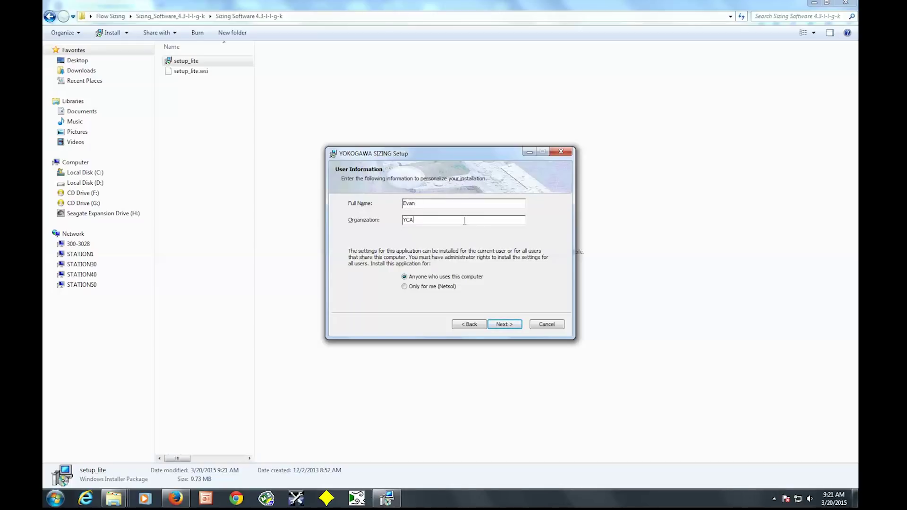
left_click(504, 324)
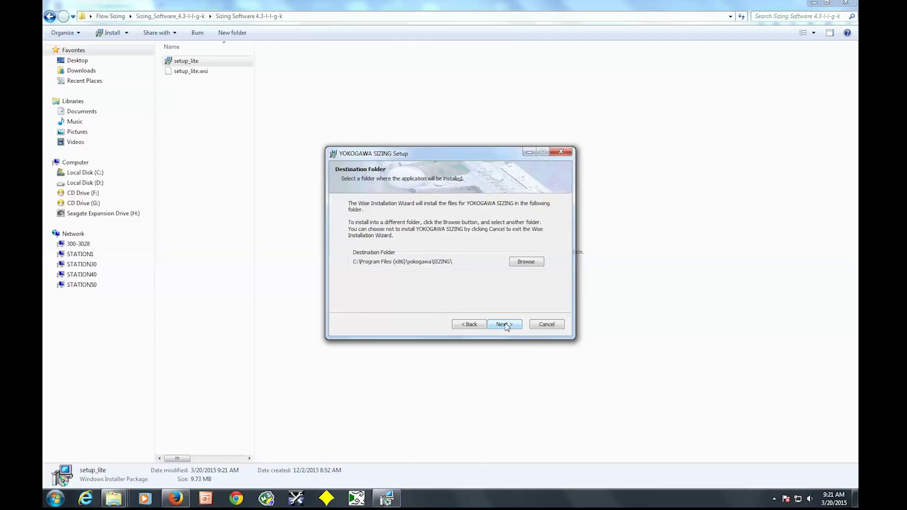
left_click(506, 324)
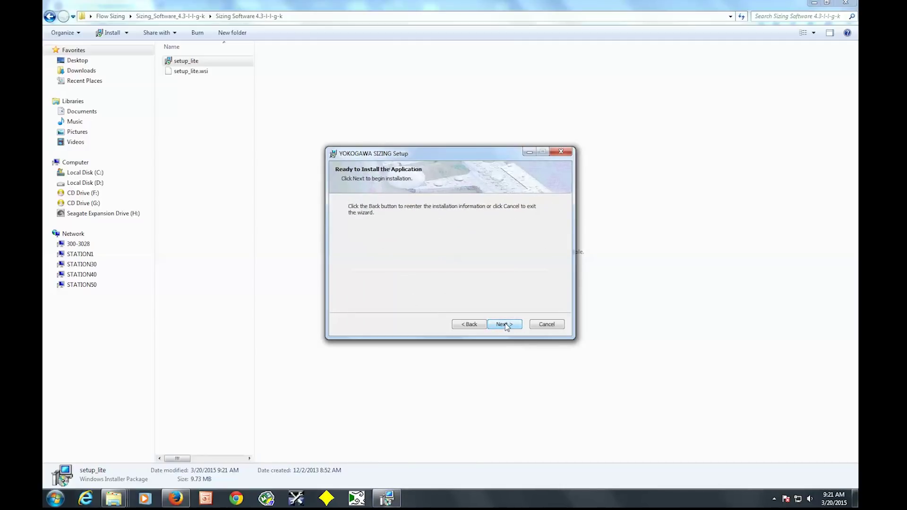
left_click(505, 325)
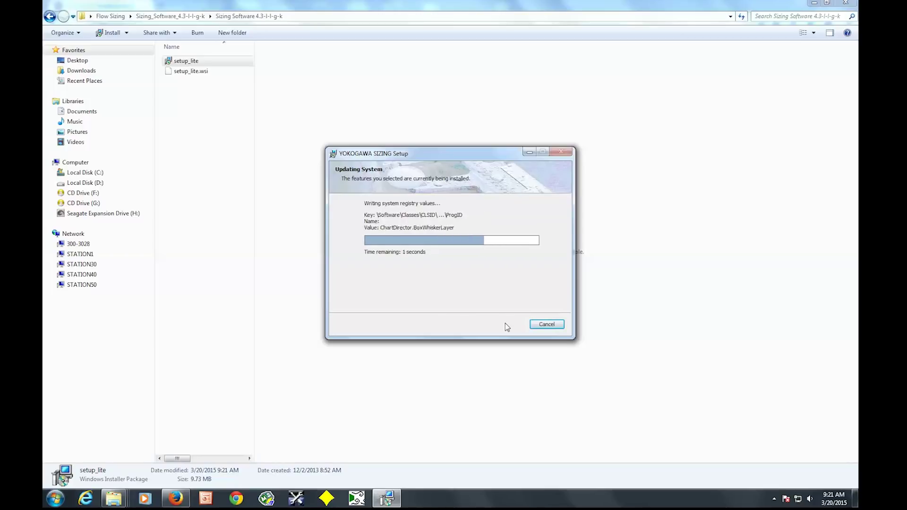
key("alt+Up")
key("alt+Up")
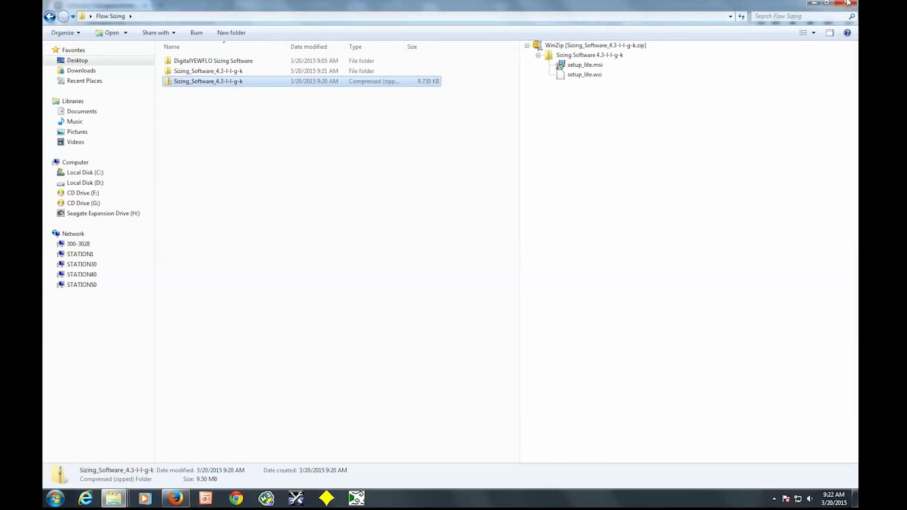
Minimize Explorer and Firefox and launch 2 Rotamass from Start > All Programs > Yokogawa > SIZING.
left_click(814, 5)
left_click(816, 4)
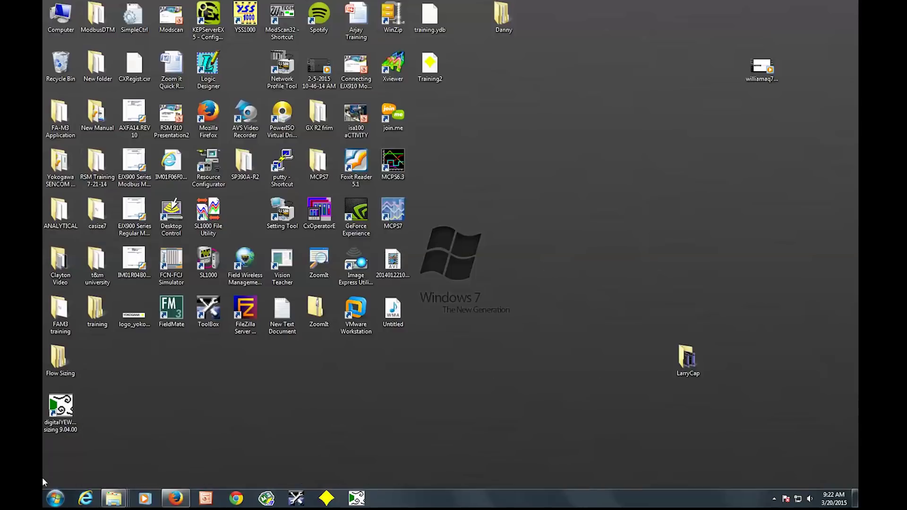
left_click(50, 504)
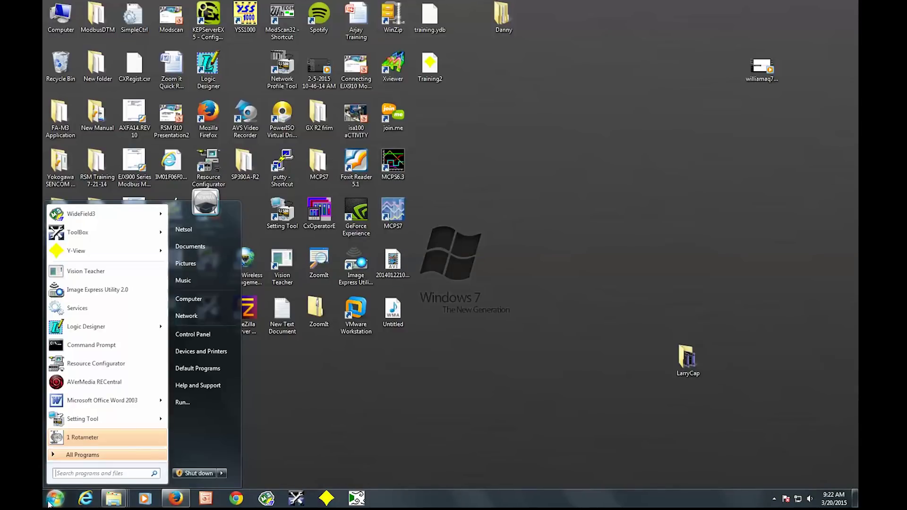
left_click(569, 408)
left_click(54, 502)
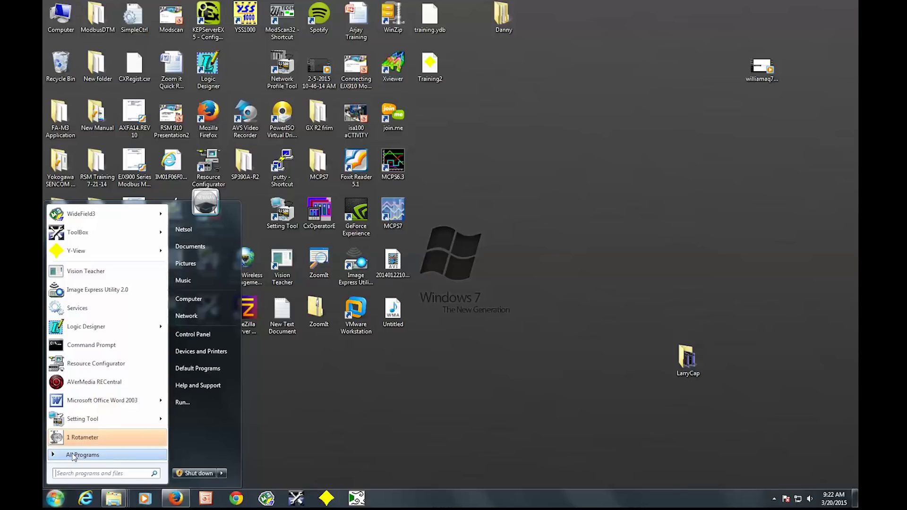
left_click(92, 455)
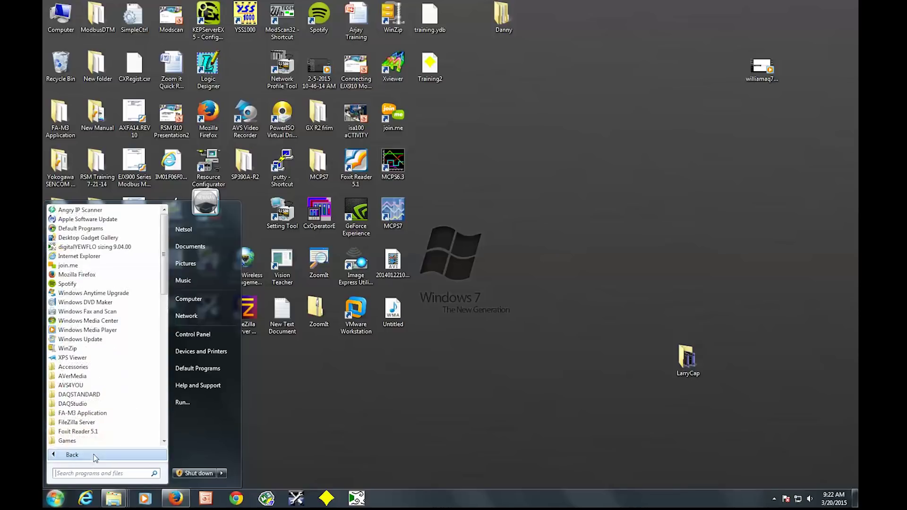
left_click_drag(164, 286, 166, 460)
left_click(72, 367)
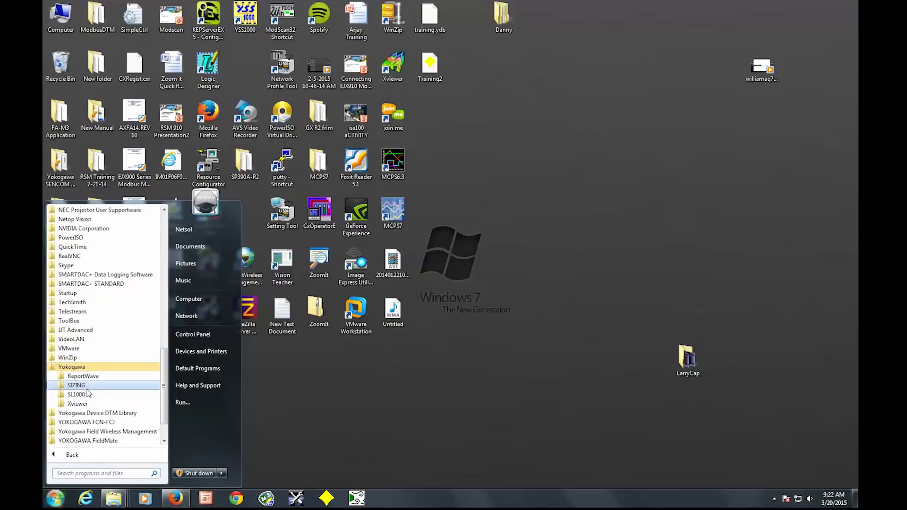
left_click(87, 388)
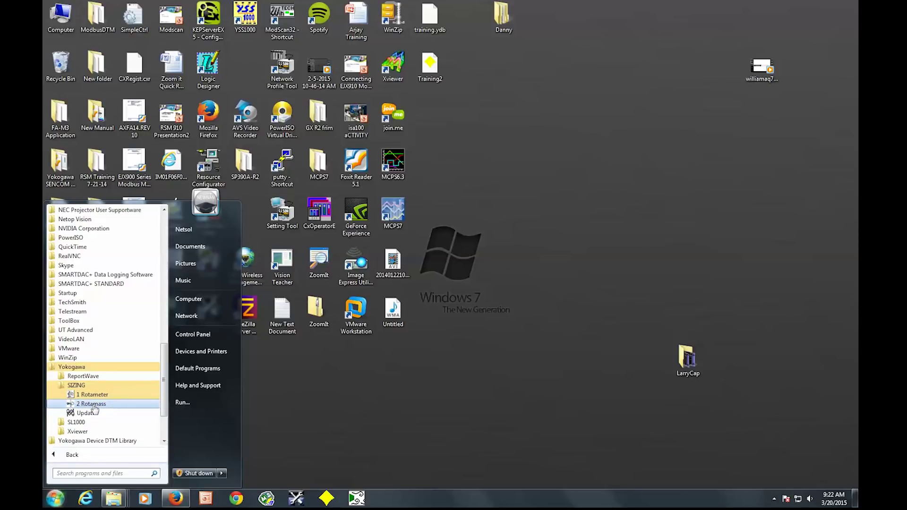
left_click(93, 404)
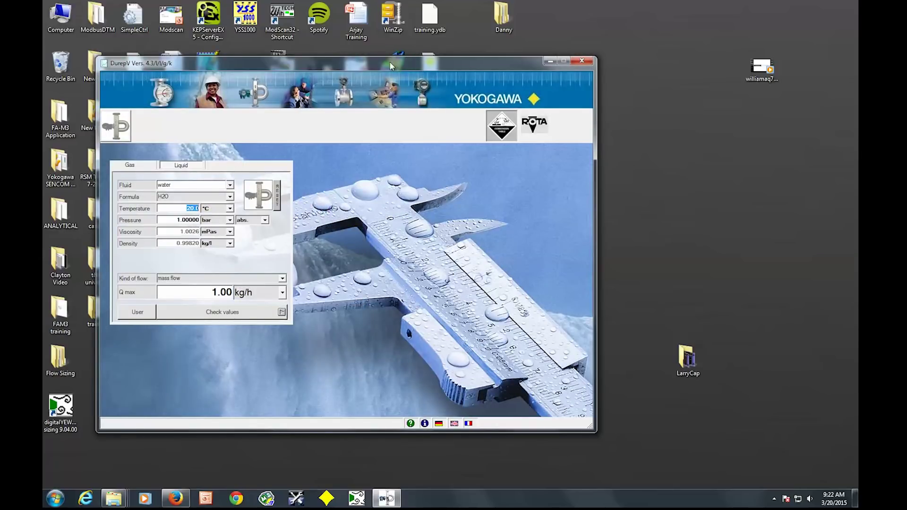
Reposition the DurepV window, confirm the Liquid medium, and keep water (H2O) as the fluid.
left_click_drag(395, 64, 487, 47)
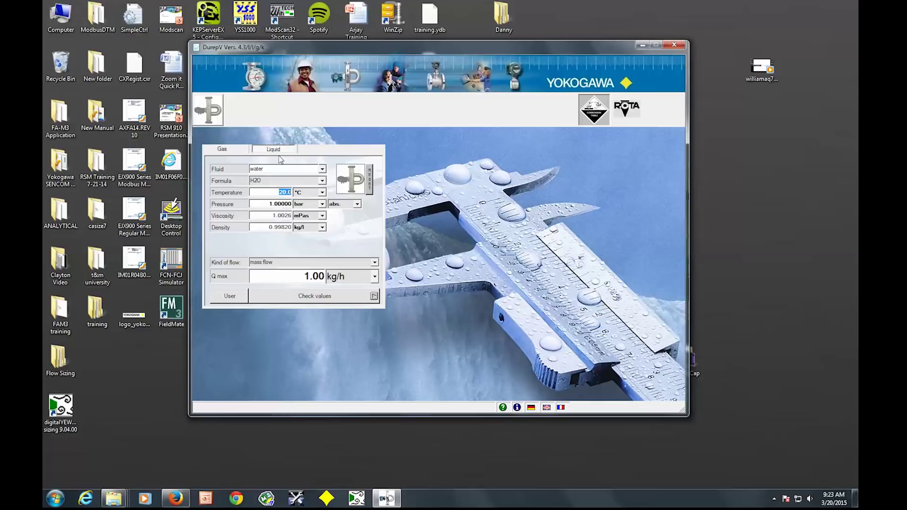
left_click(222, 149)
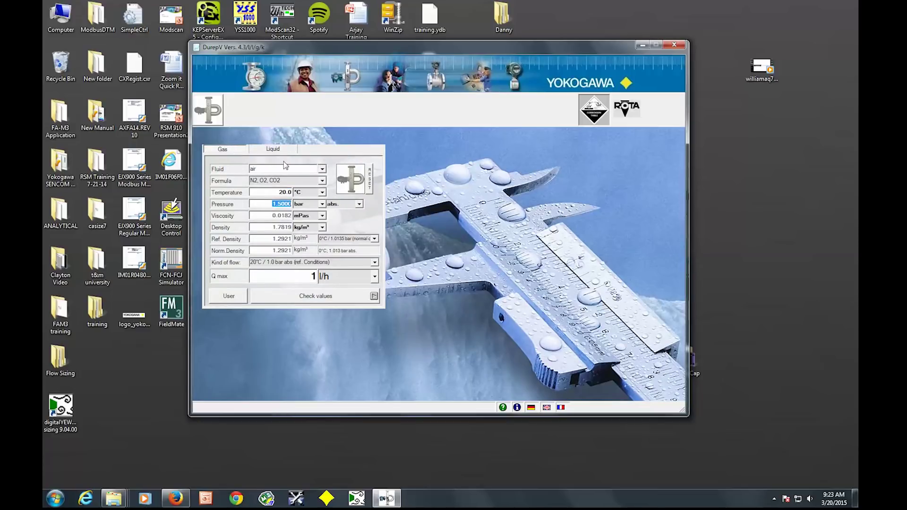
left_click(274, 149)
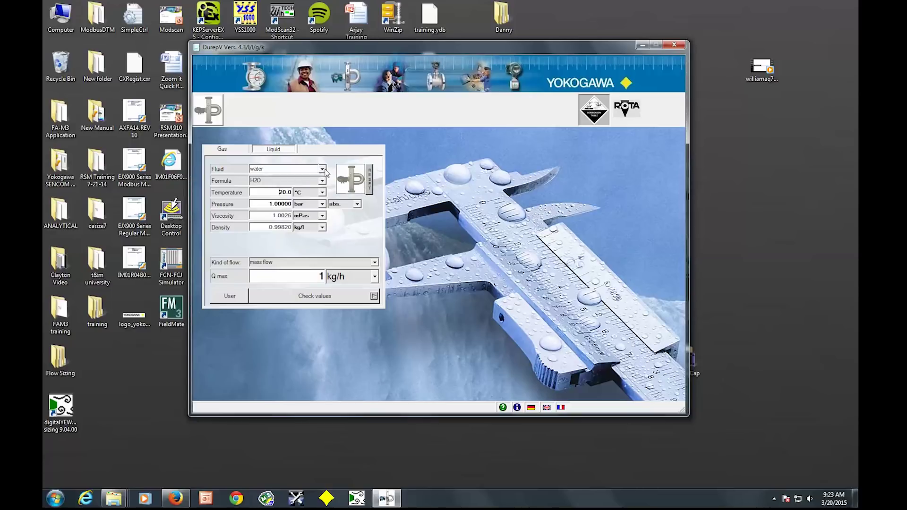
left_click(322, 169)
mouse_move(322, 188)
left_mouse_down()
mouse_move(325, 224)
mouse_move(326, 173)
left_mouse_up()
left_click(324, 170)
left_click(276, 191)
Set the water temperature to 120 °F.
left_click(323, 192)
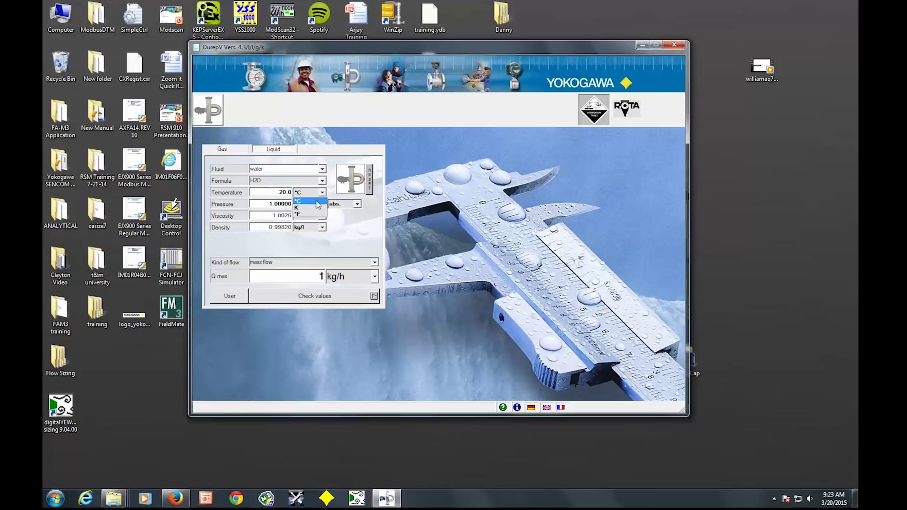
left_click(309, 214)
left_click(272, 190)
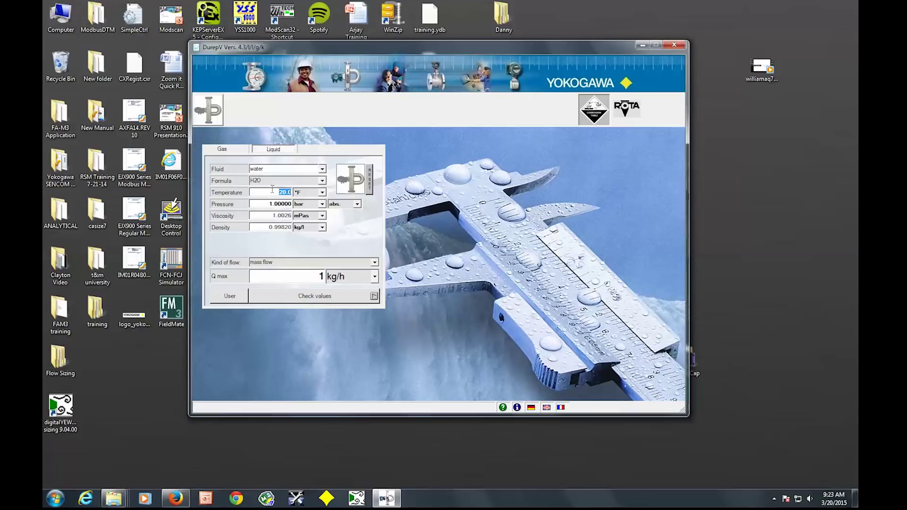
type("120")
Switch the pressure unit to psi with a gauge reference.
left_click(322, 204)
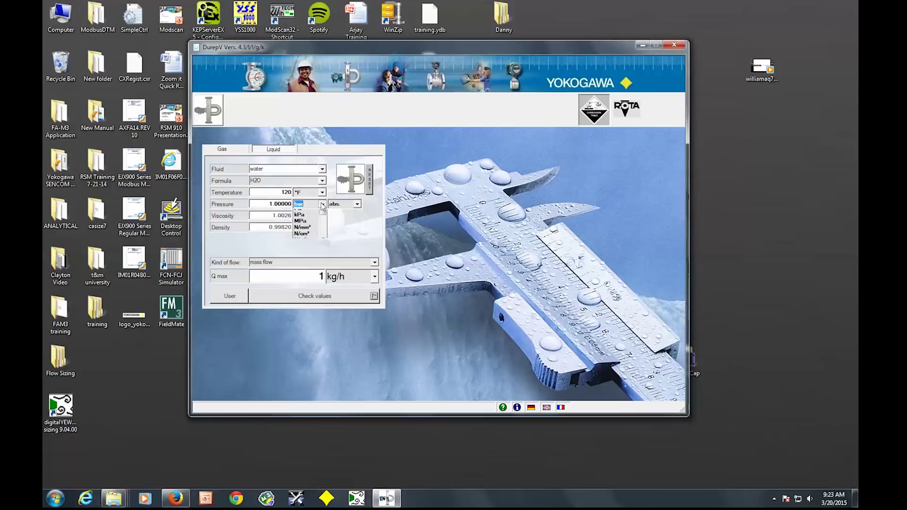
left_click_drag(324, 224, 326, 257)
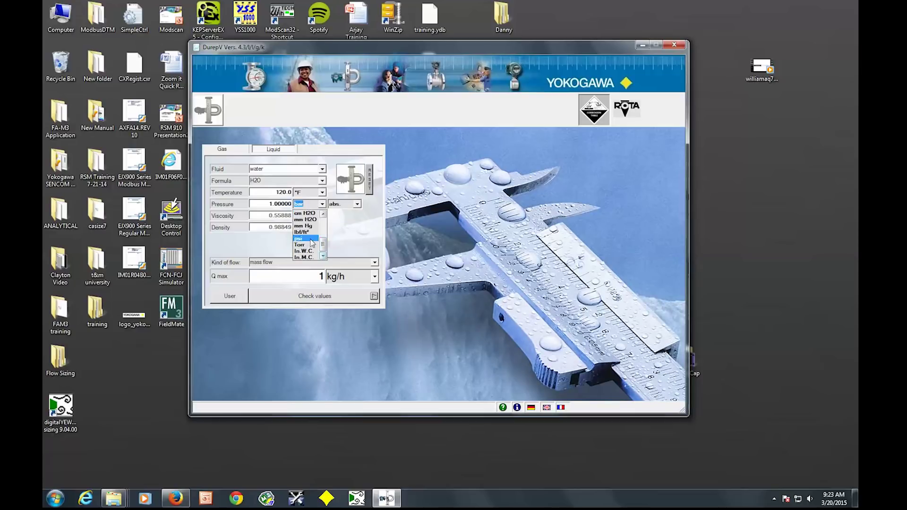
left_click(310, 239)
left_click(523, 292)
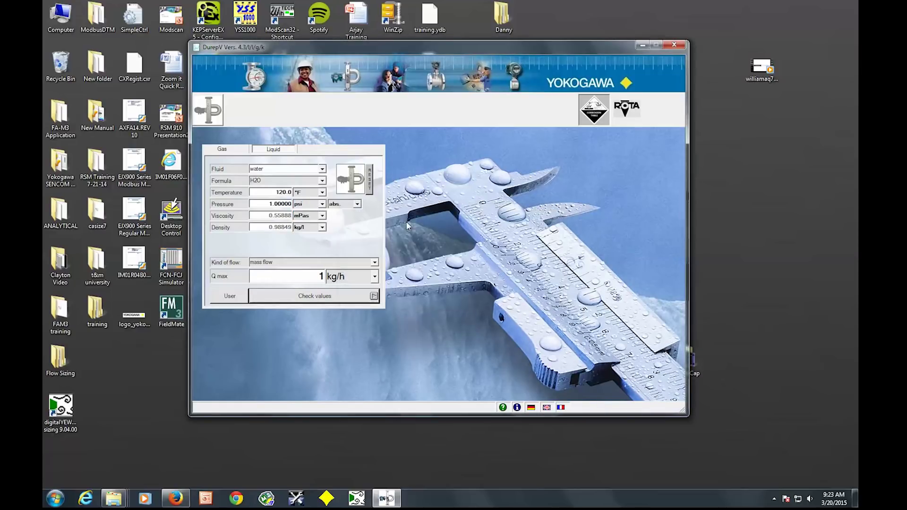
left_click(332, 204)
left_click(338, 216)
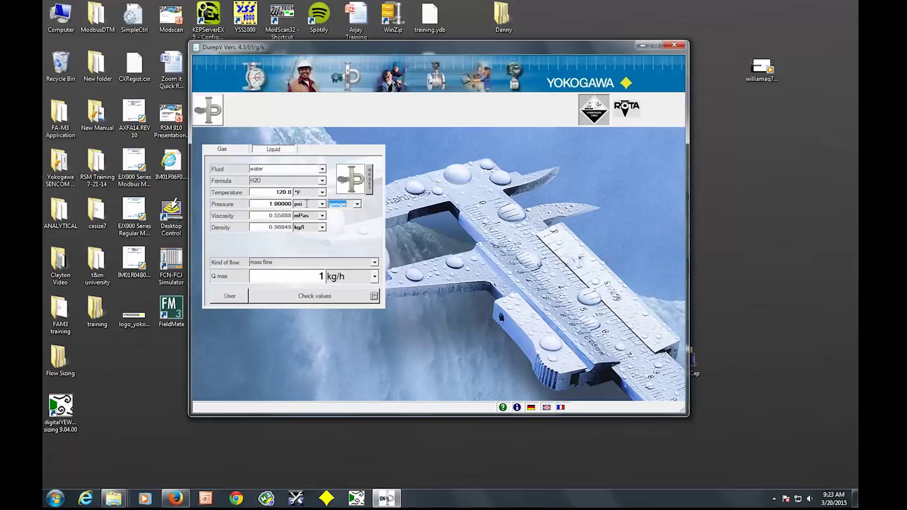
double_click(275, 201)
Reselect psi and enter a pressure of 140 psi gauge.
left_click(322, 205)
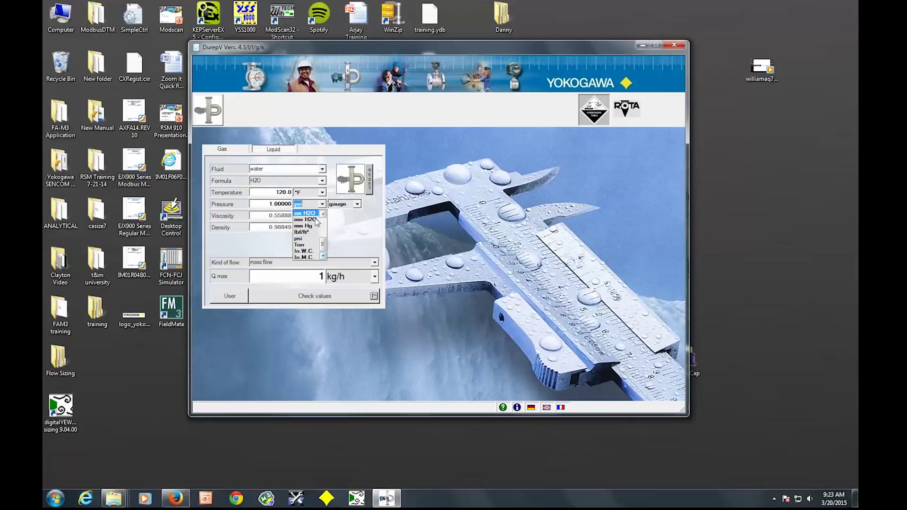
left_click(300, 213)
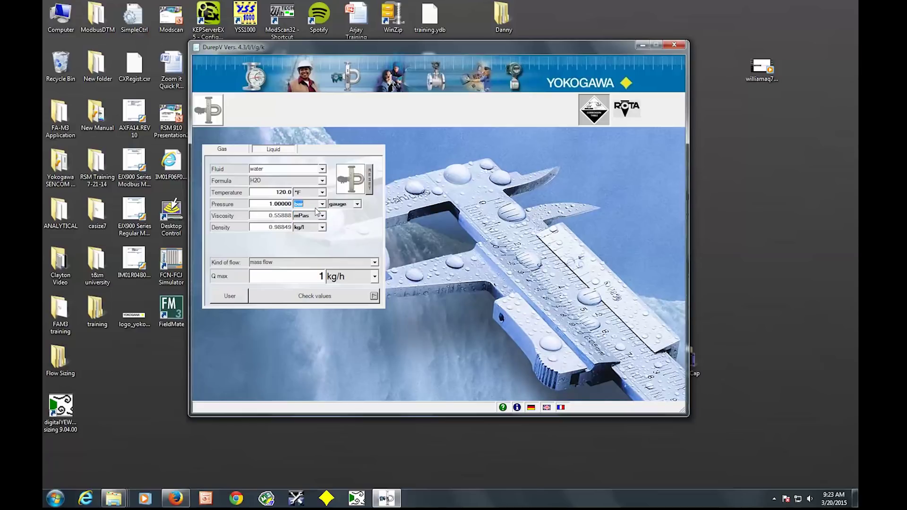
left_click(322, 204)
scroll(330, 249, "down", 4)
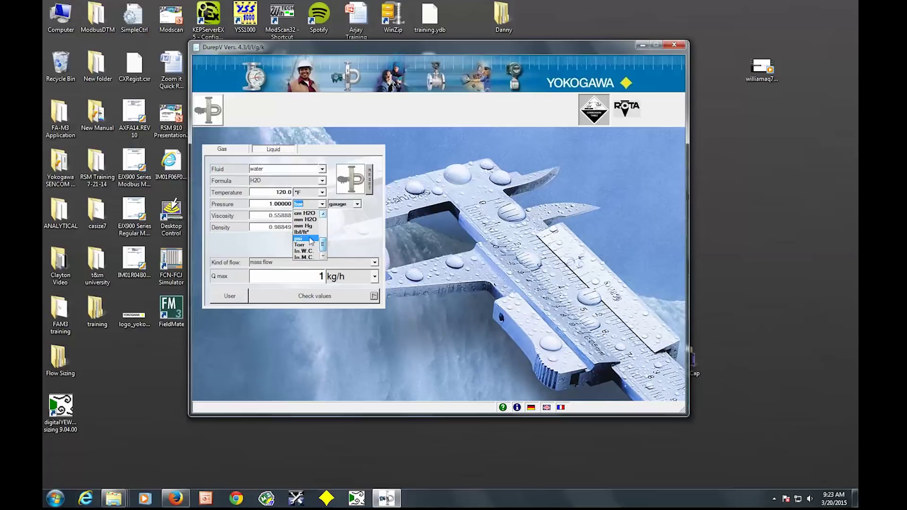
left_click(302, 244)
double_click(278, 204)
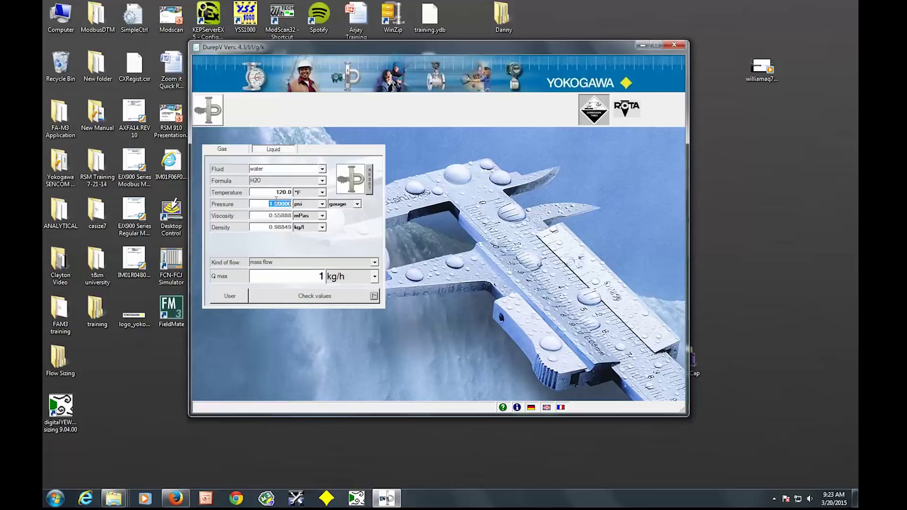
type("140")
left_click(274, 192)
double_click(274, 192)
Choose volume flow at actual conditions and enter a Q max of 500 gal/min.
left_click(374, 263)
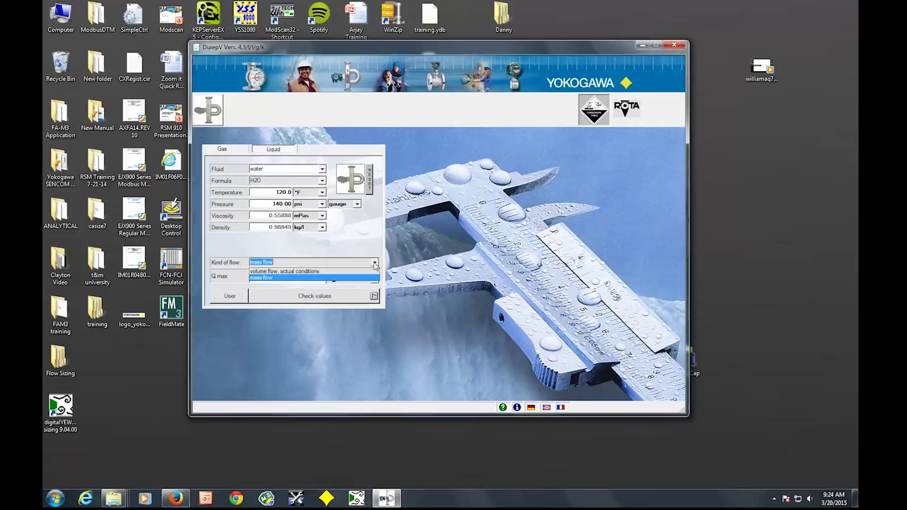
left_click(355, 271)
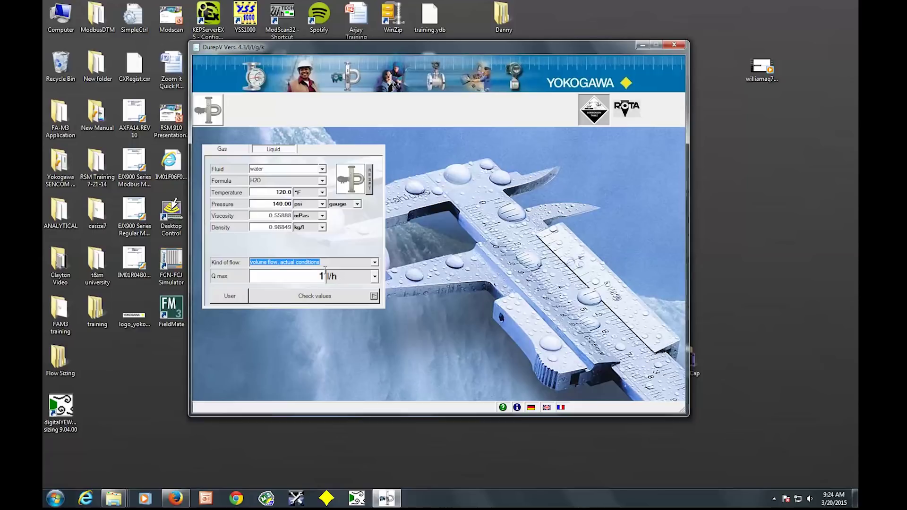
left_click(374, 277)
left_click_drag(376, 302, 377, 337)
left_click(341, 337)
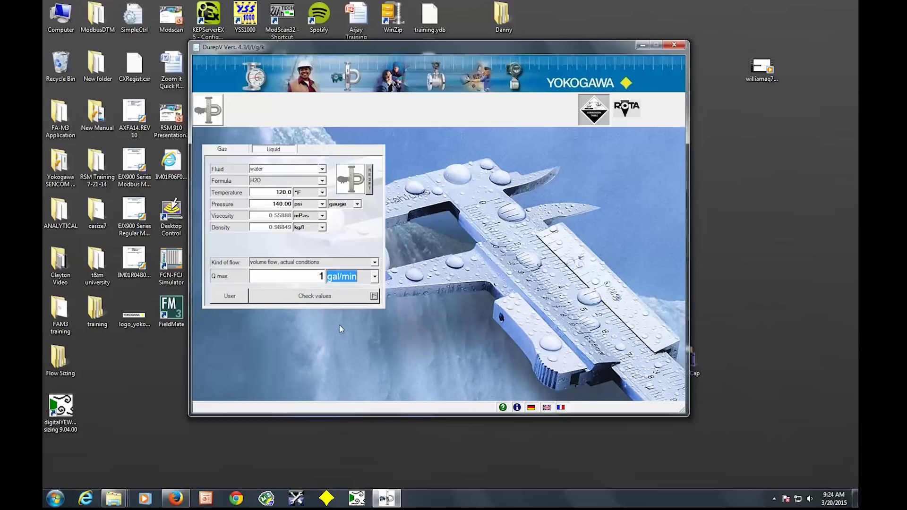
left_click(303, 274)
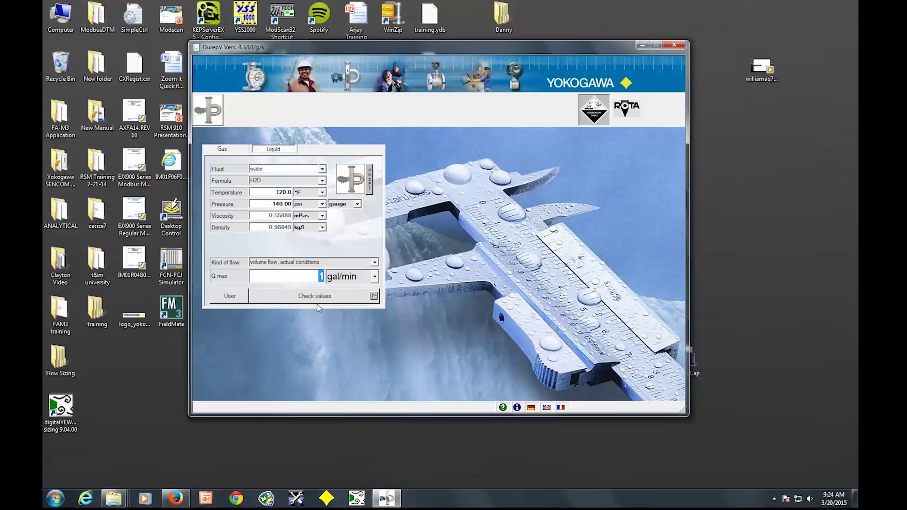
type("500")
Run Check values, compare the RCCx39/IR and RCCx39/XR results, and select RCCx39.
left_click(328, 299)
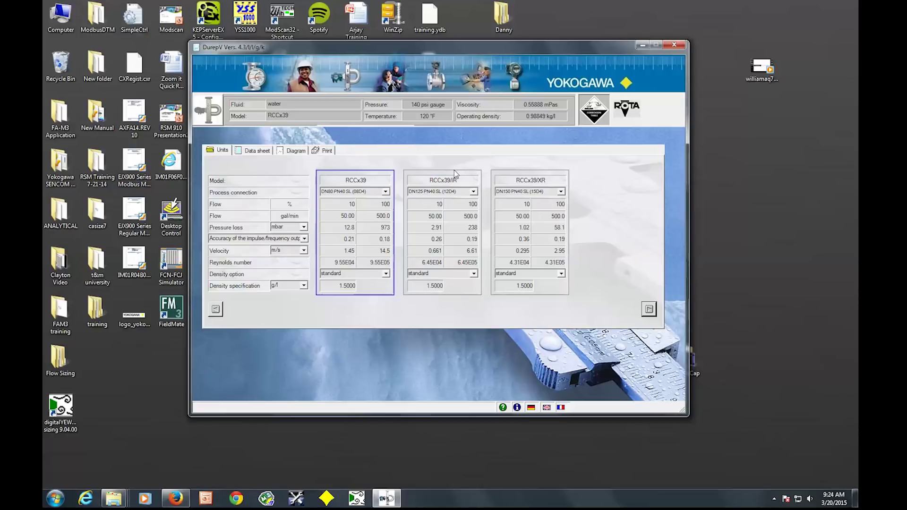
left_click(460, 183)
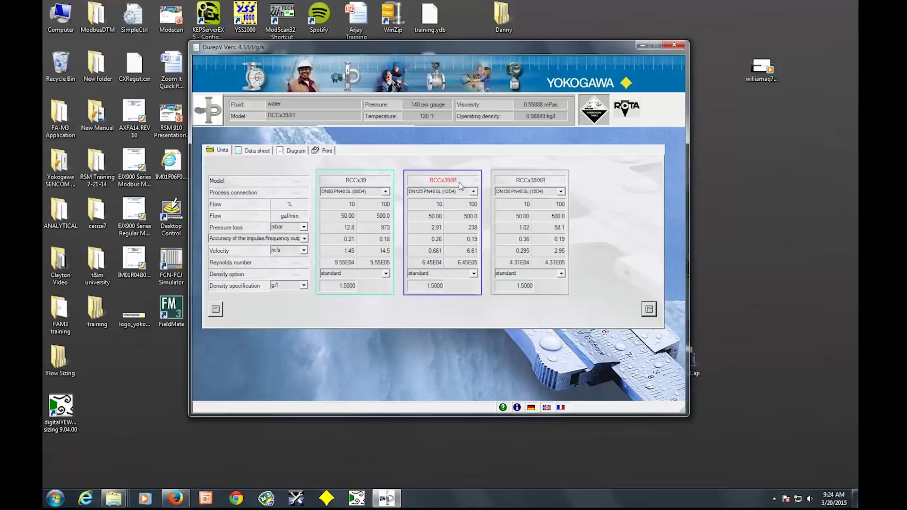
left_click(554, 183)
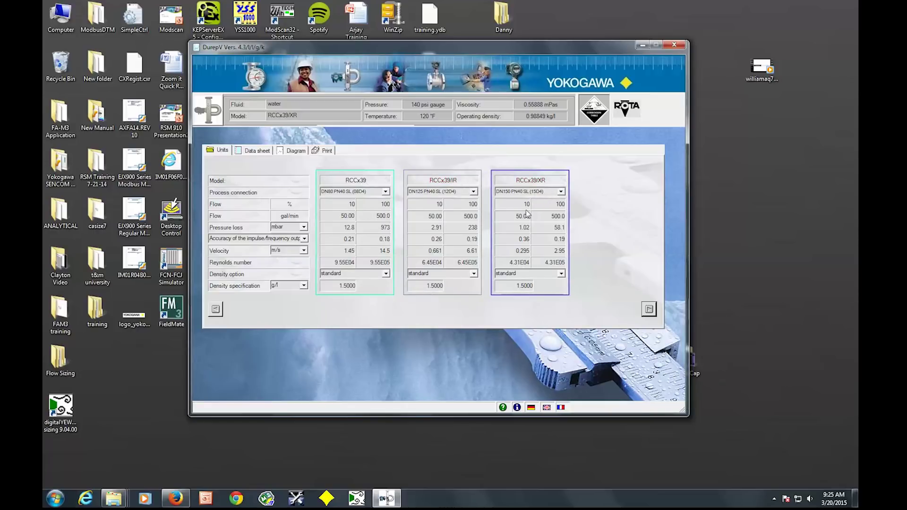
left_click(461, 183)
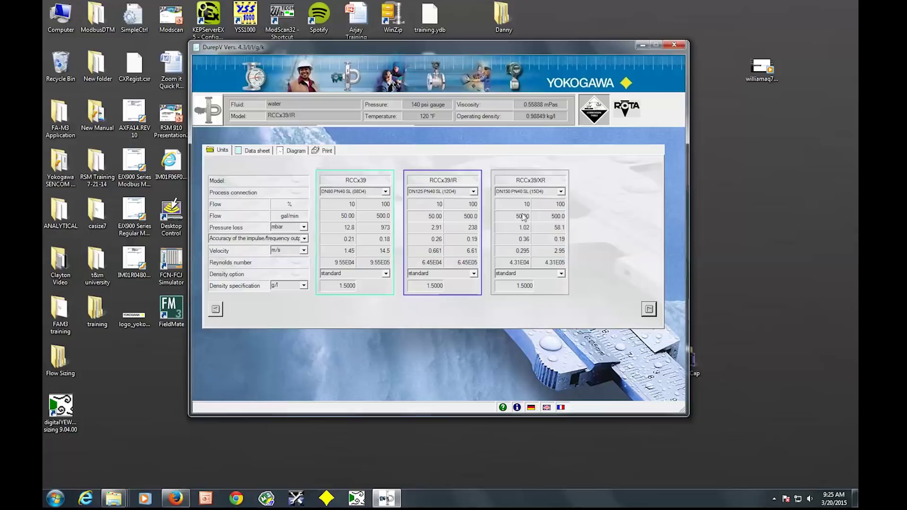
left_click(503, 182)
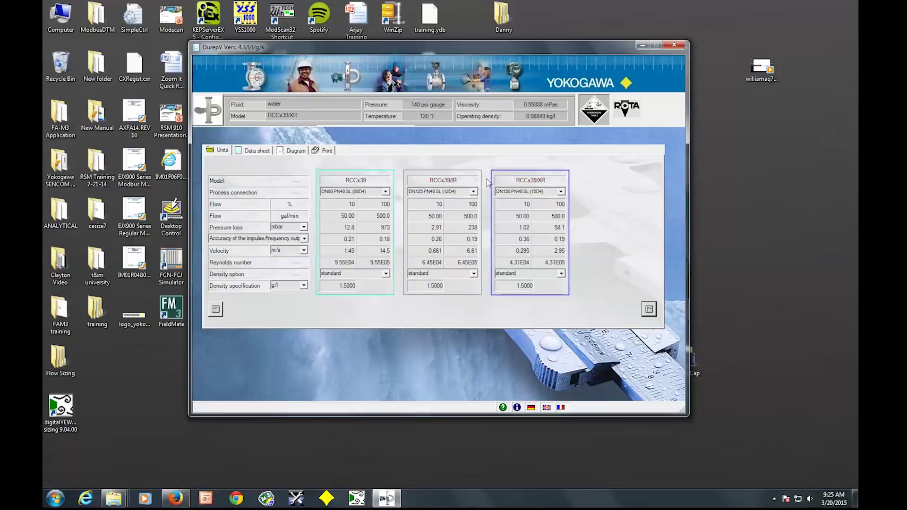
left_click(470, 182)
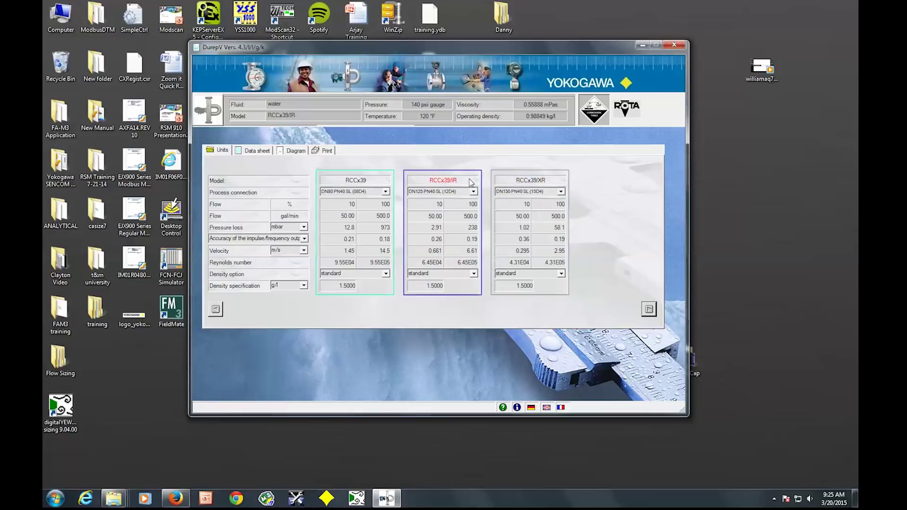
left_click(362, 177)
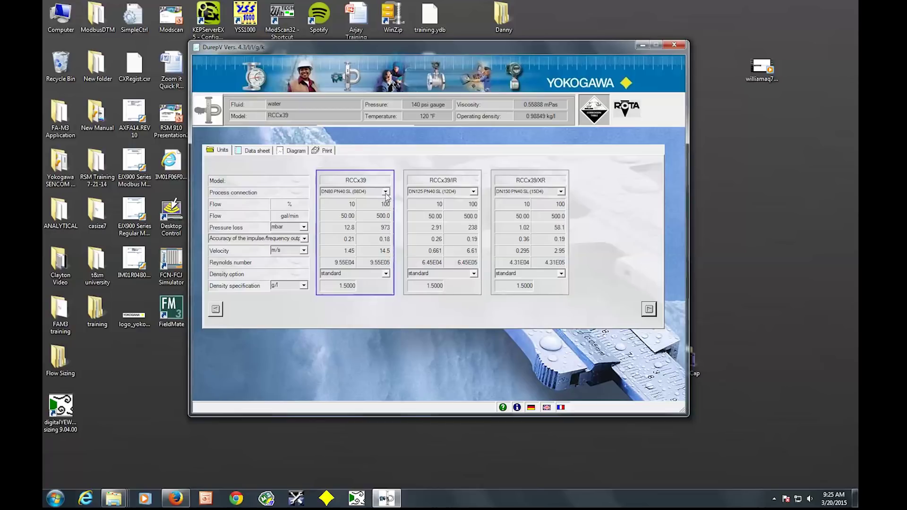
Choose the 3"-150 SL (08A1) process connection for the RCCx39 and keep the standard density option.
left_click(385, 192)
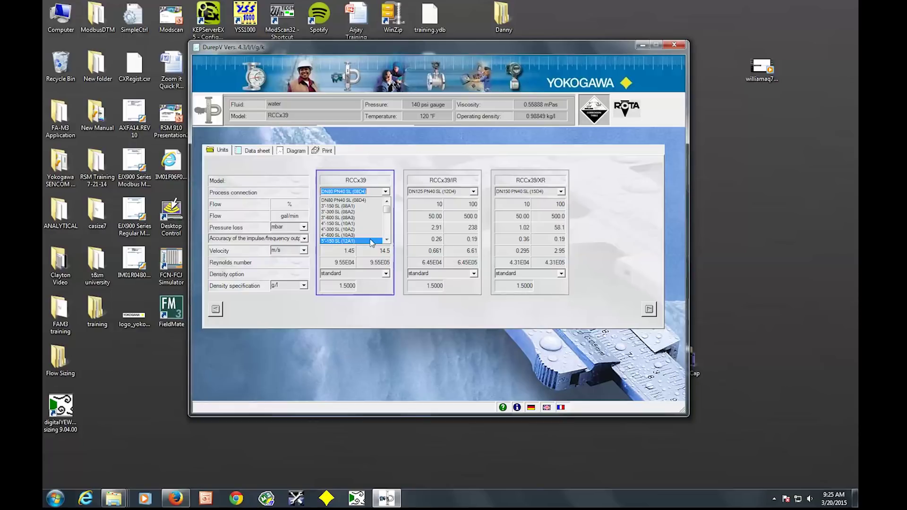
left_click(359, 206)
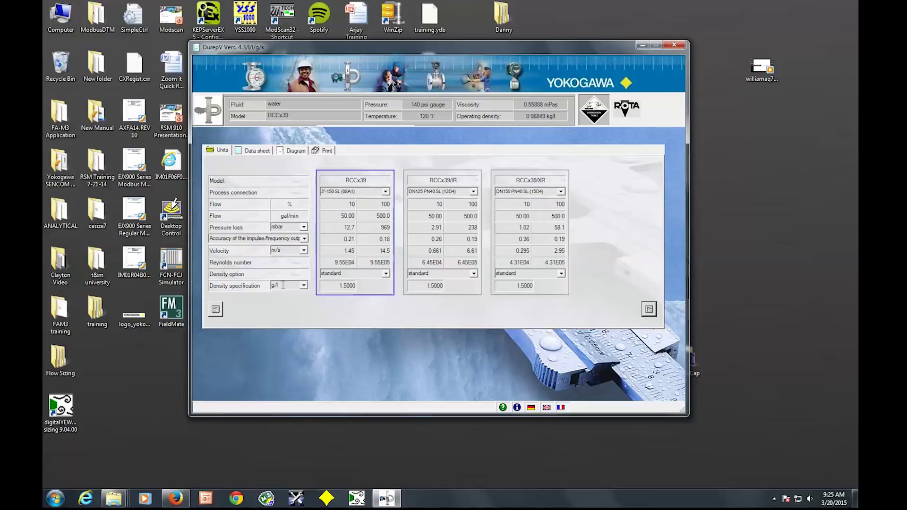
left_click(386, 273)
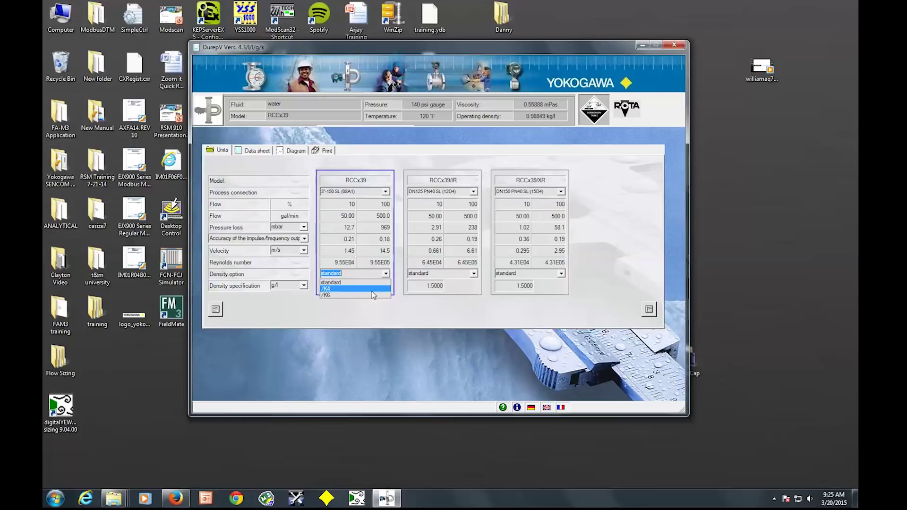
left_click(379, 283)
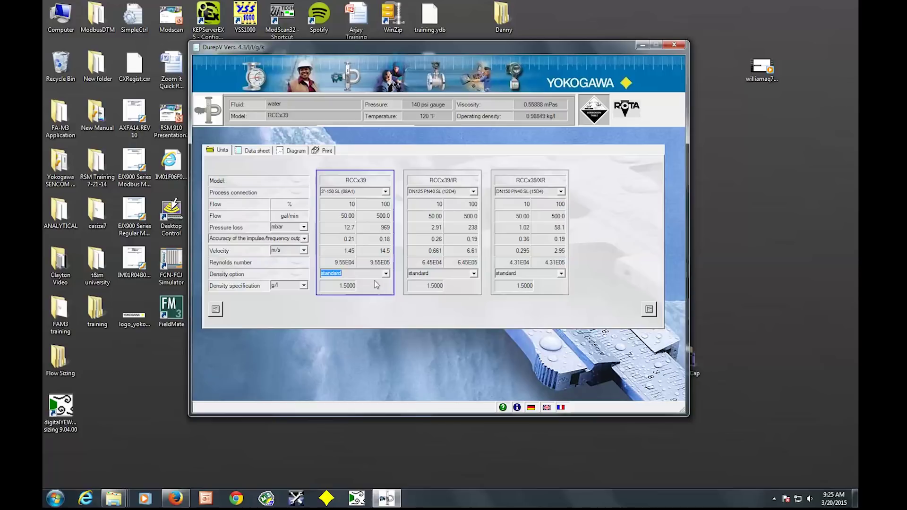
Switch result units to ft/s velocity, psi pressure loss and lb/ft³ density.
left_click(303, 227)
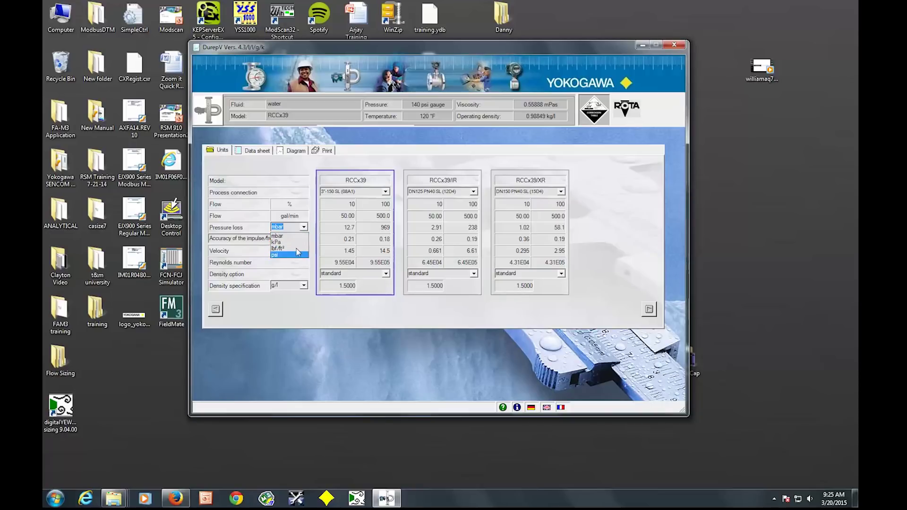
left_click(305, 229)
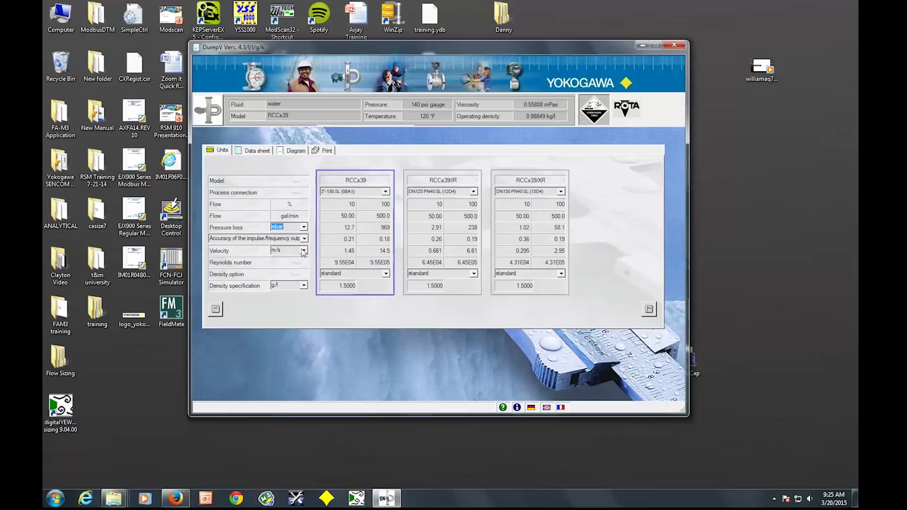
left_click(304, 250)
left_click(303, 250)
left_click(304, 251)
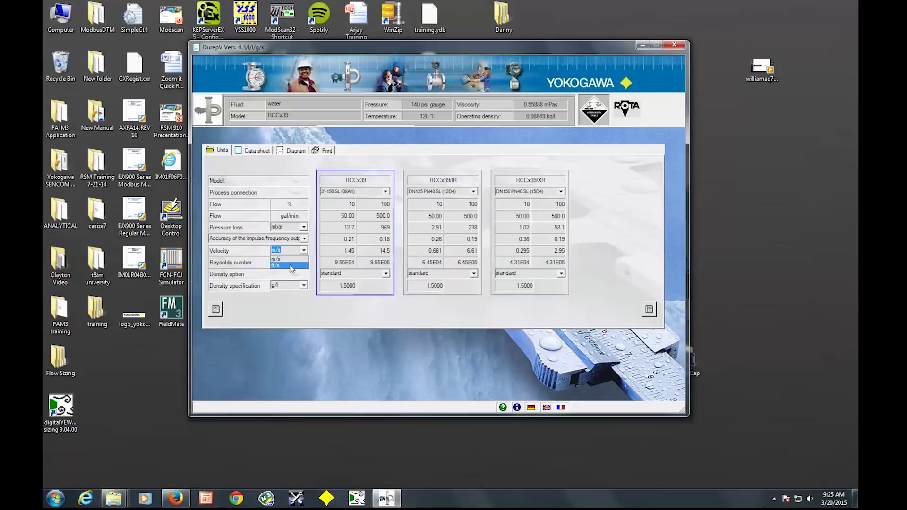
left_click(290, 265)
left_click(303, 227)
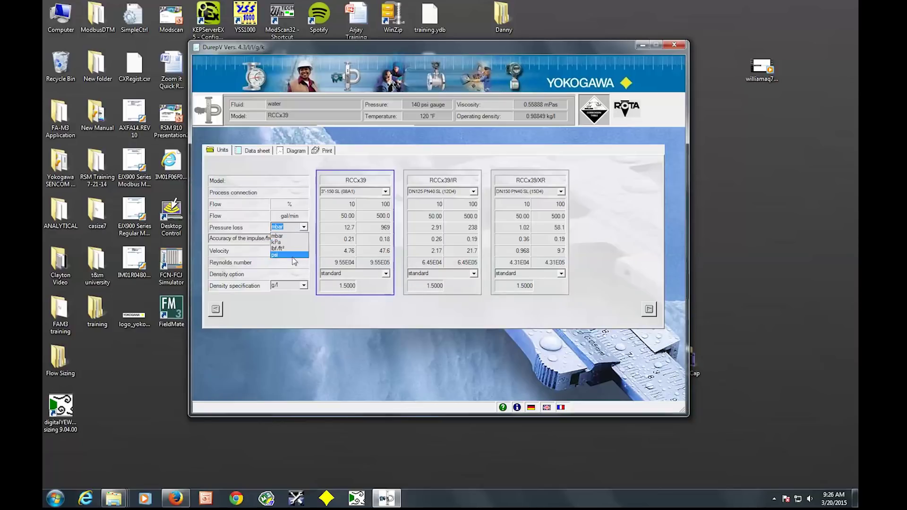
left_click(289, 255)
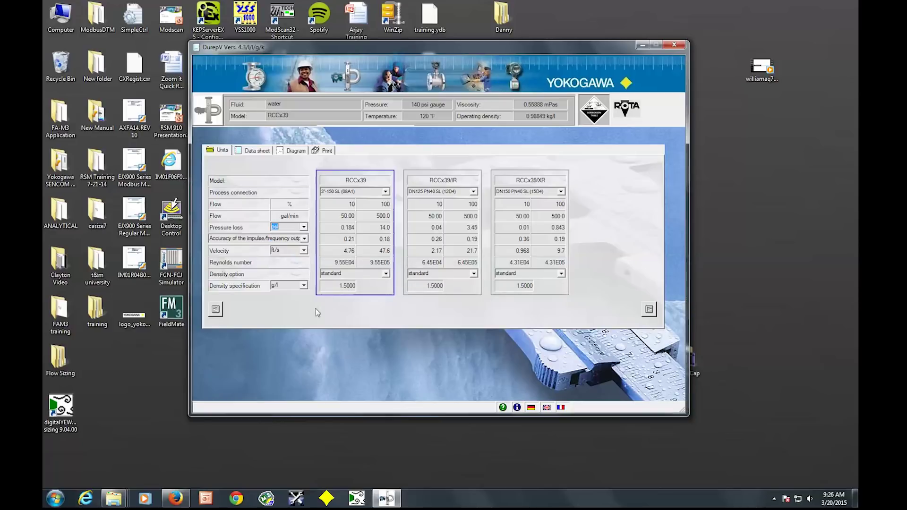
left_click(304, 285)
left_click_drag(305, 311, 305, 317)
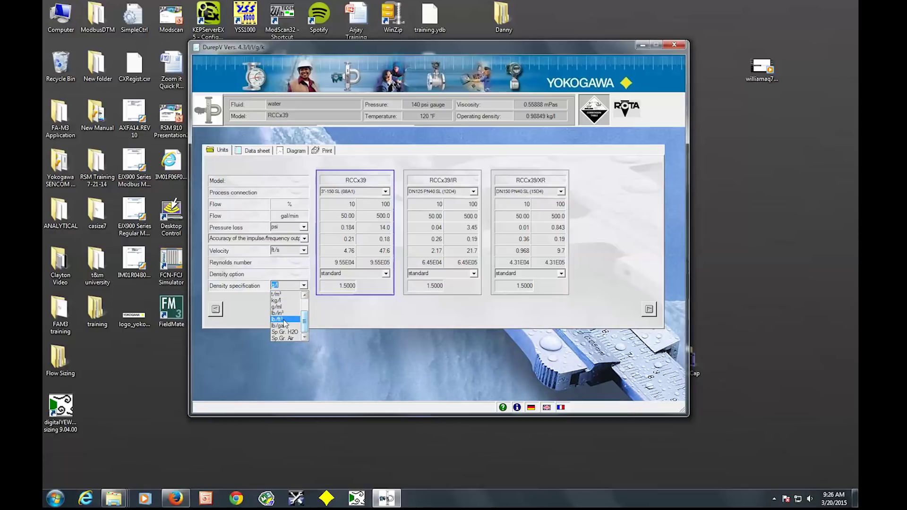
left_click(283, 319)
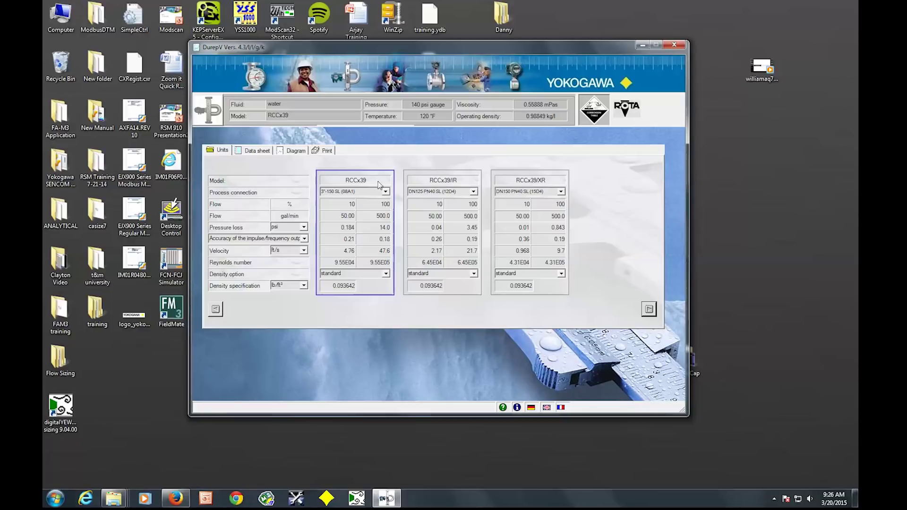
Step through the data sheet table to the RCCx39 diagram of accuracy and pressure loss versus flow.
left_click(650, 310)
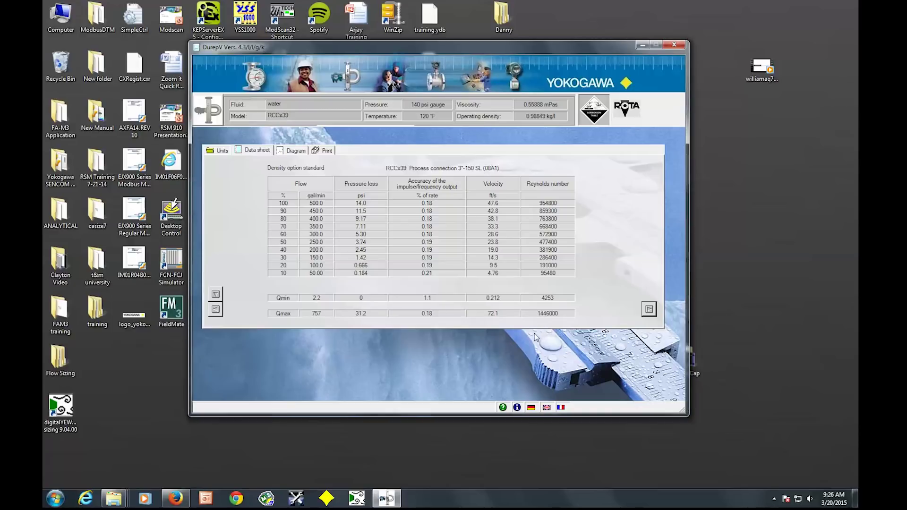
left_click(648, 310)
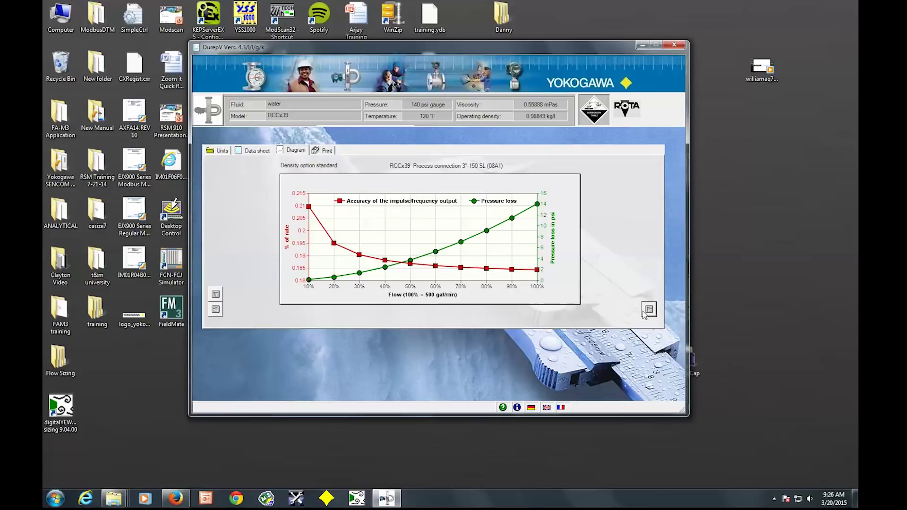
On the print details page, enter the customer's name and start filling in the tag and remark fields.
left_click(646, 312)
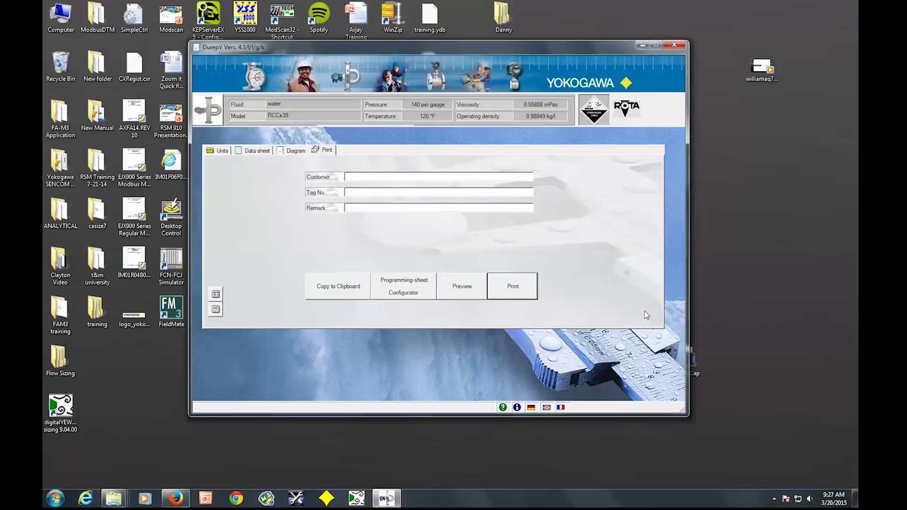
left_click(373, 176)
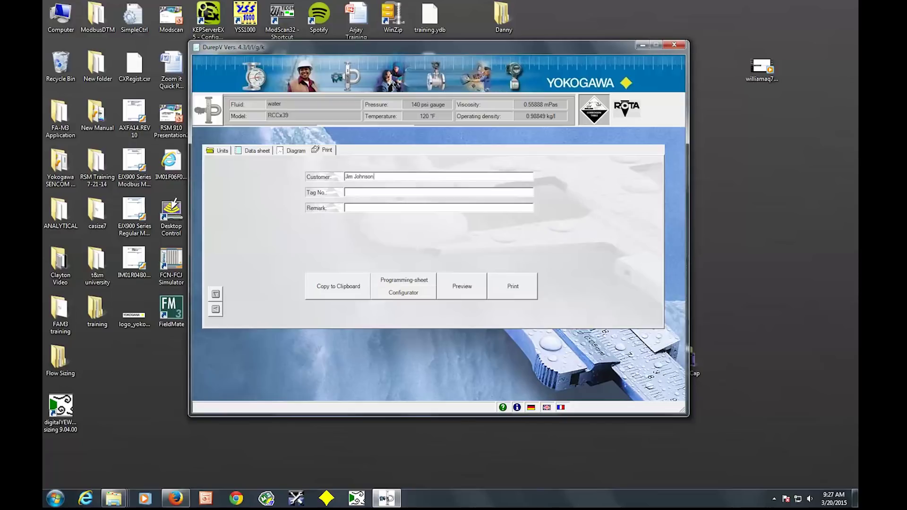
left_click(346, 192)
type("Water sizing")
Preview the RCCx39 data sheet, maximise it to read, then restore it to a small window.
left_click(473, 289)
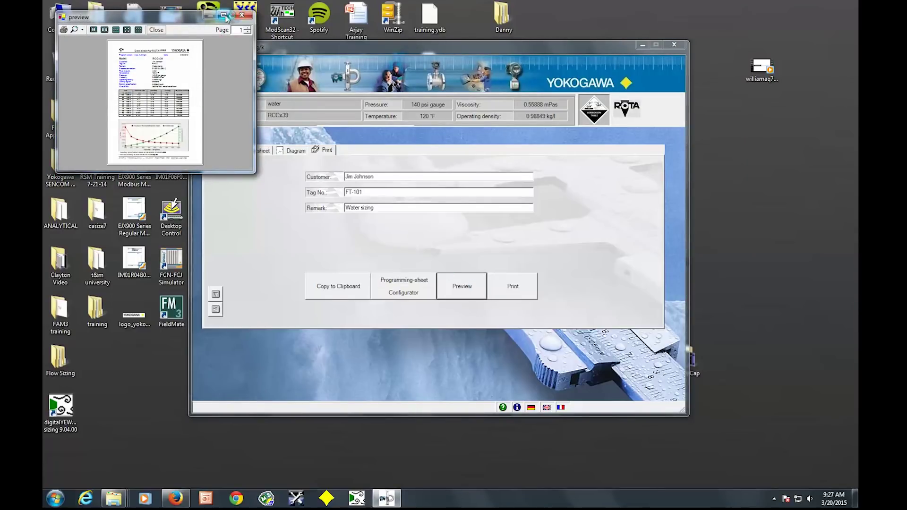
left_click(224, 15)
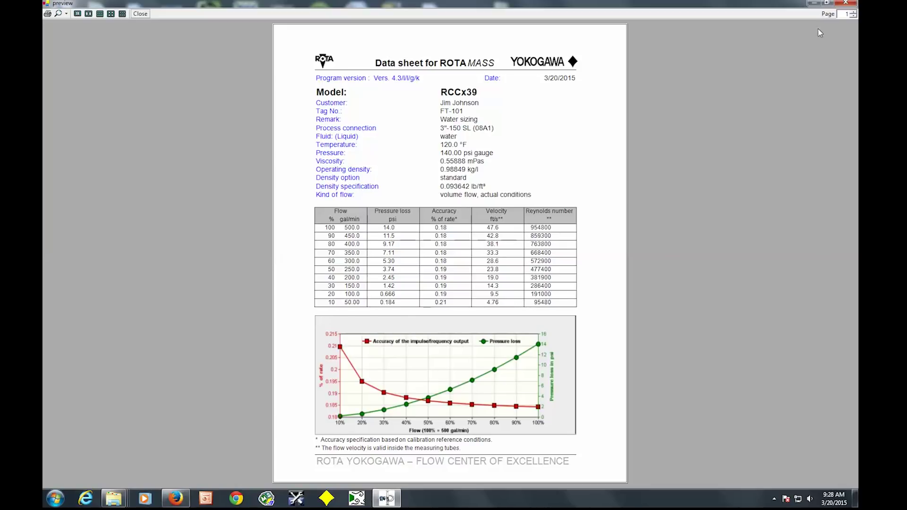
left_click(826, 4)
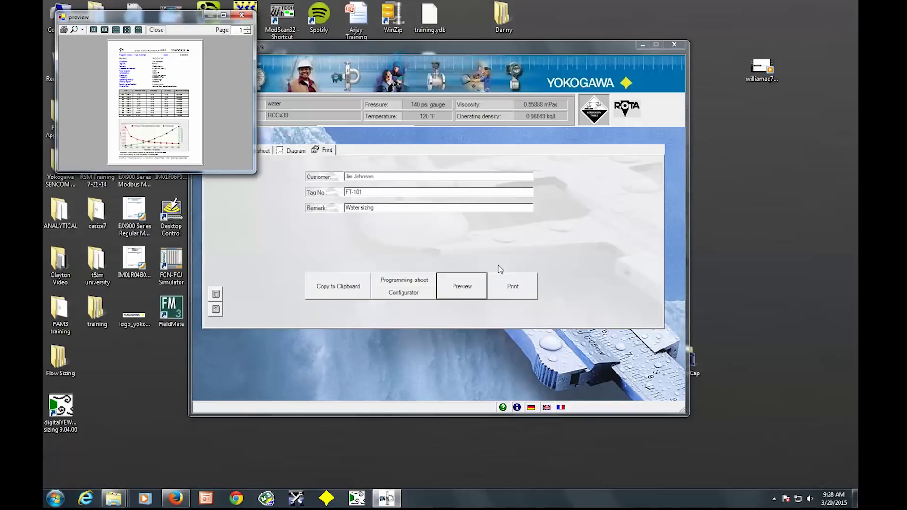
Close the data sheet preview and accept the disclaimer to open the corrosion table.
left_click(242, 16)
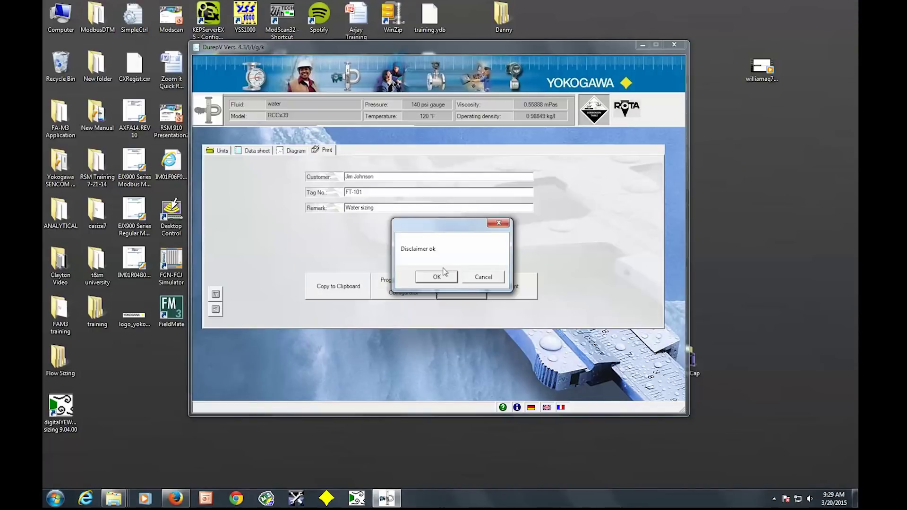
left_click(437, 278)
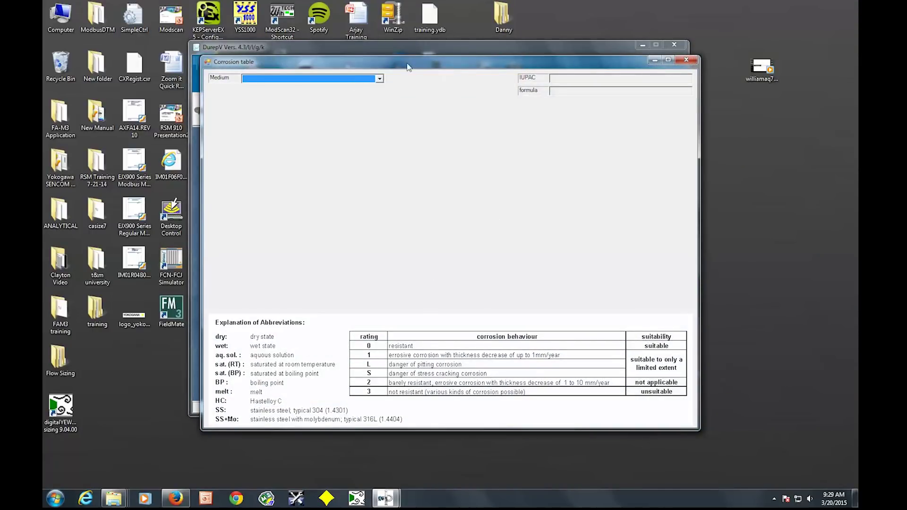
Show the corrosion ratings for 1,3-Butadiene from the Medium list.
left_click(379, 78)
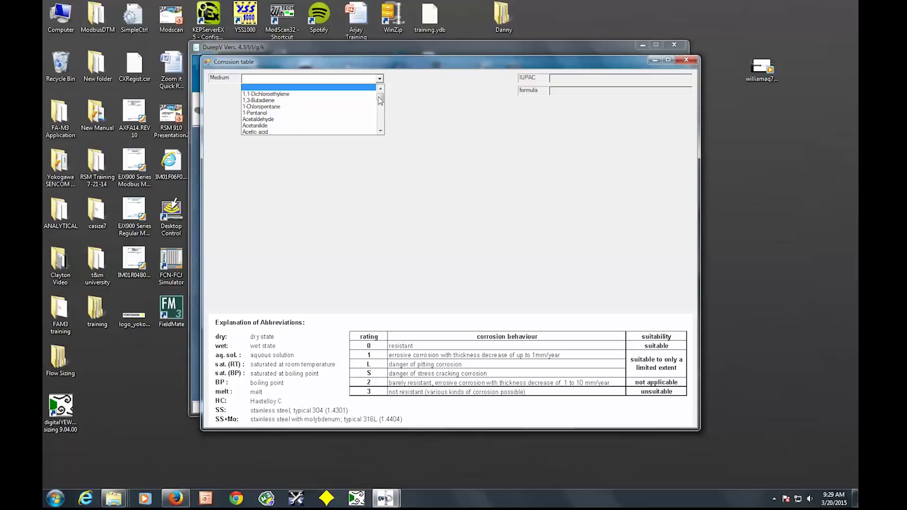
left_click_drag(379, 99, 382, 132)
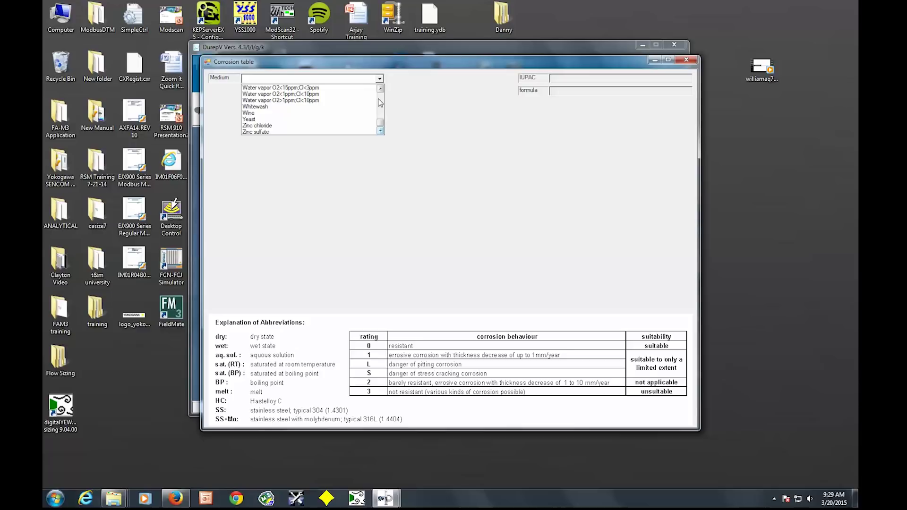
scroll(380, 104, "up", 15)
left_click_drag(380, 107, 380, 87)
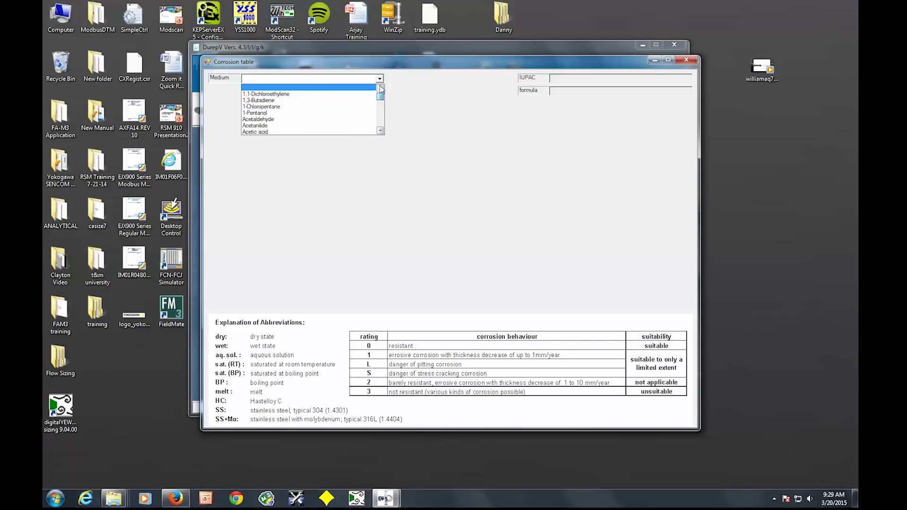
left_click(305, 100)
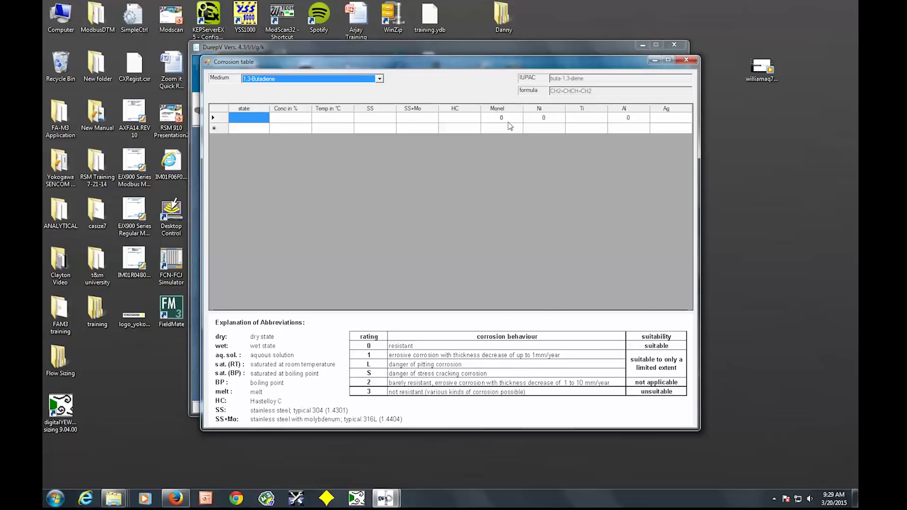
Check corrosion ratings for Acetanilide, Ethylene and then 1-Chloropentane in turn.
left_click(380, 79)
scroll(379, 95, "down", 3)
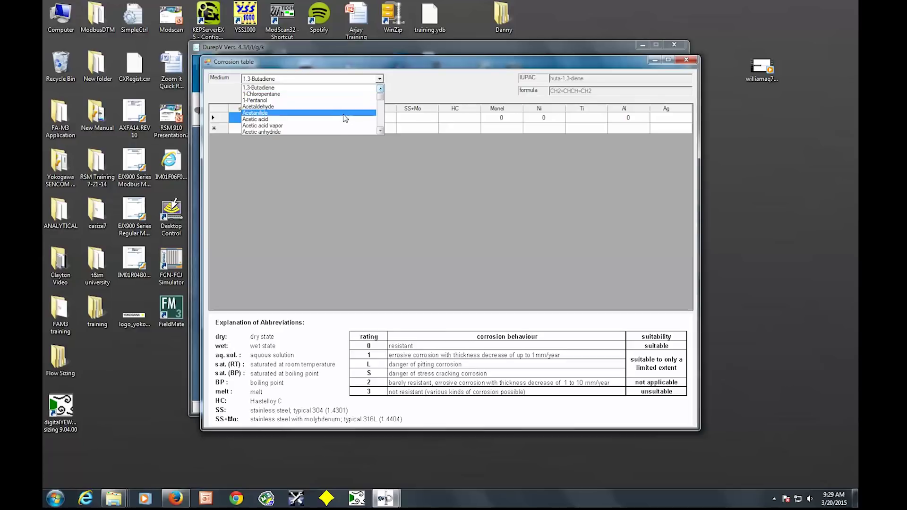
left_click(378, 84)
left_click(379, 79)
scroll(331, 118, "down", 8)
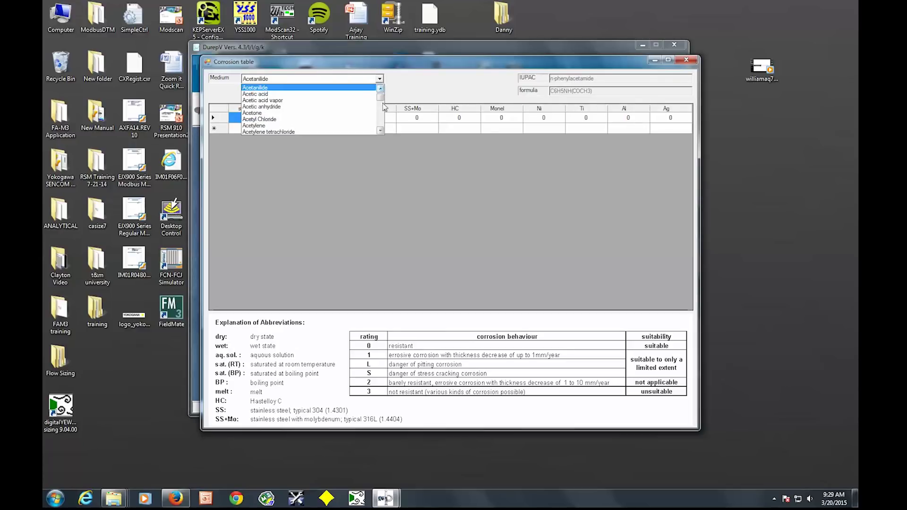
left_click(331, 120)
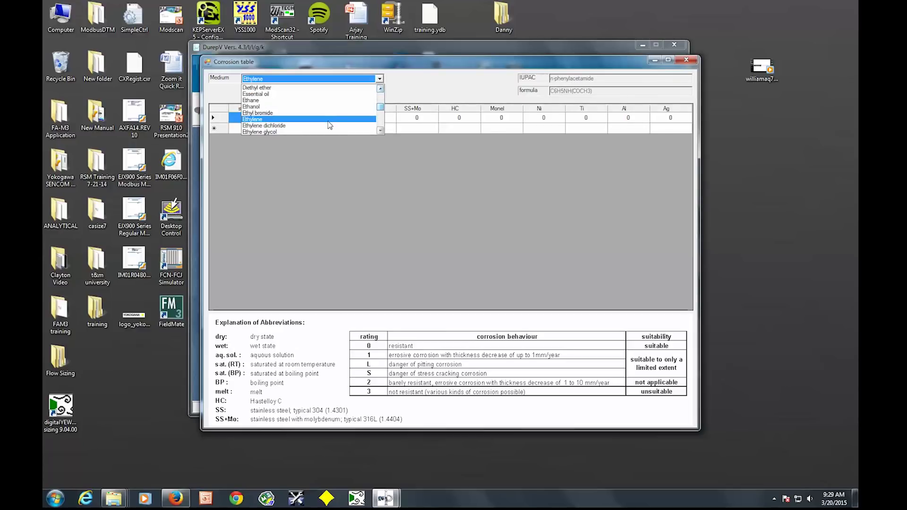
left_click(380, 79)
scroll(379, 105, "up", 8)
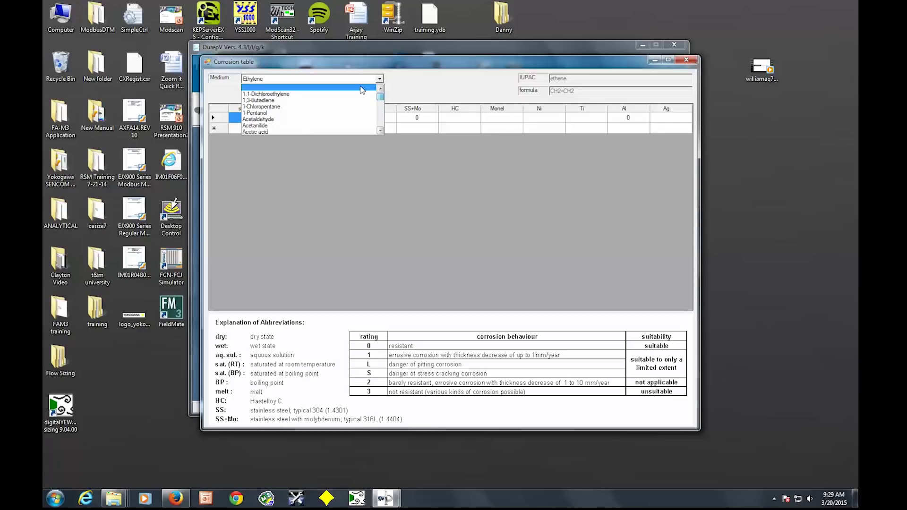
left_click(348, 108)
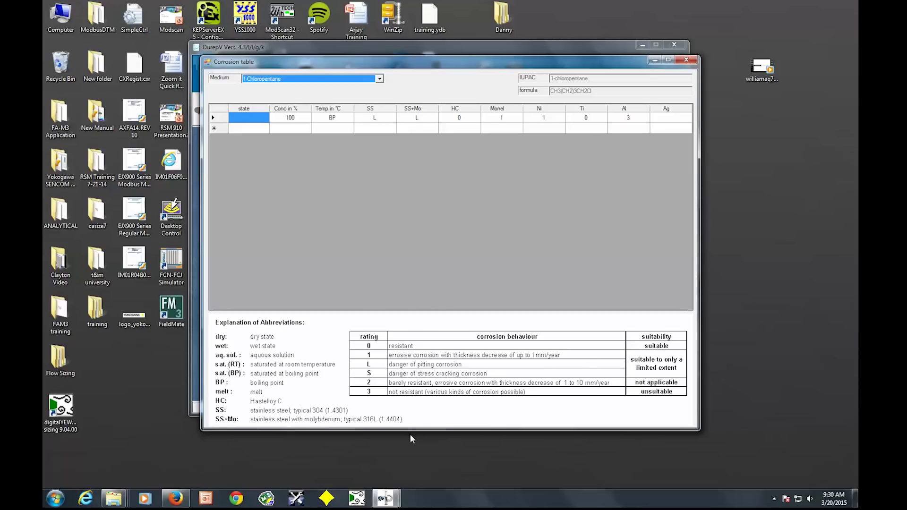
left_click(686, 60)
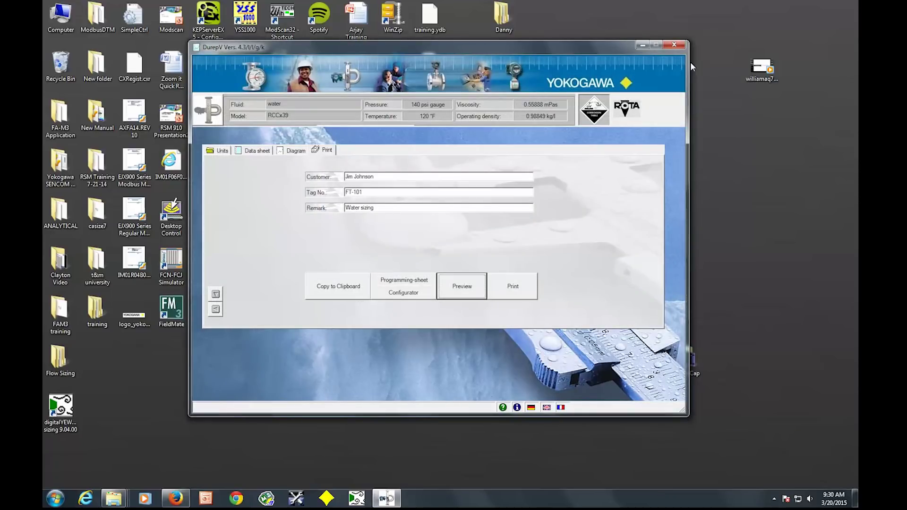